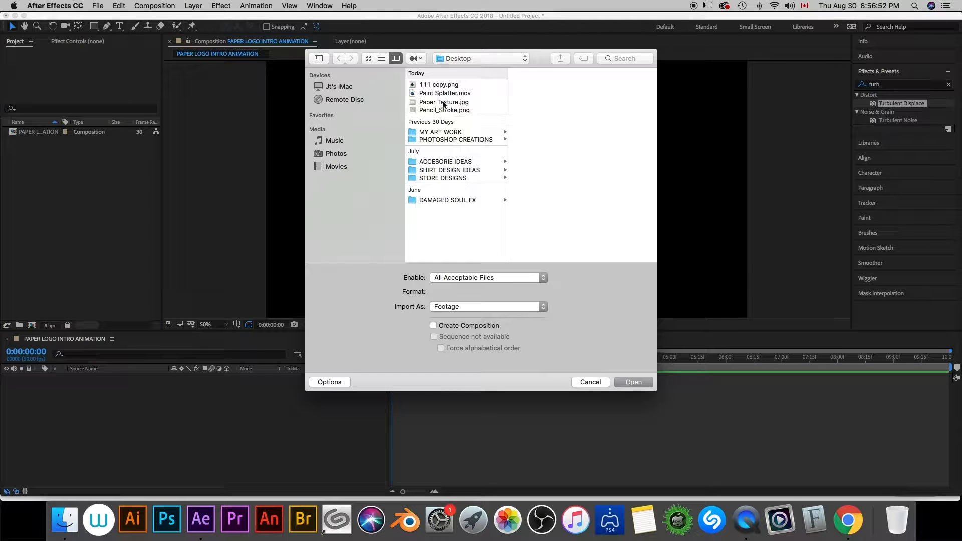
- Import Paper Texture.jpg, add it to the PAPER LOGO INTRO ANIMATION composition and scale the layer to 50%
{"action": "left_click", "coordinate": [444, 102]}
{"action": "left_click", "coordinate": [625, 384]}
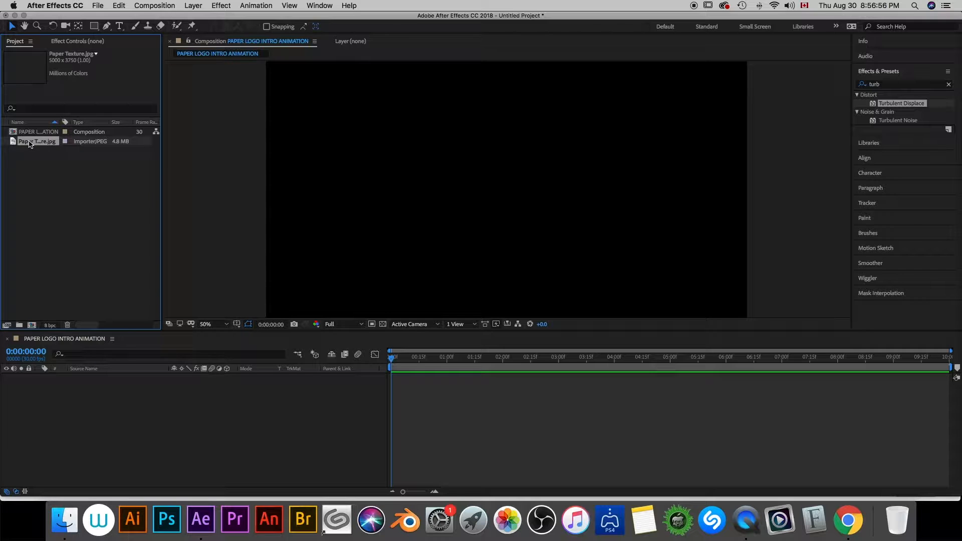
{"action": "left_click_drag", "start_coordinate": [30, 144], "coordinate": [146, 391]}
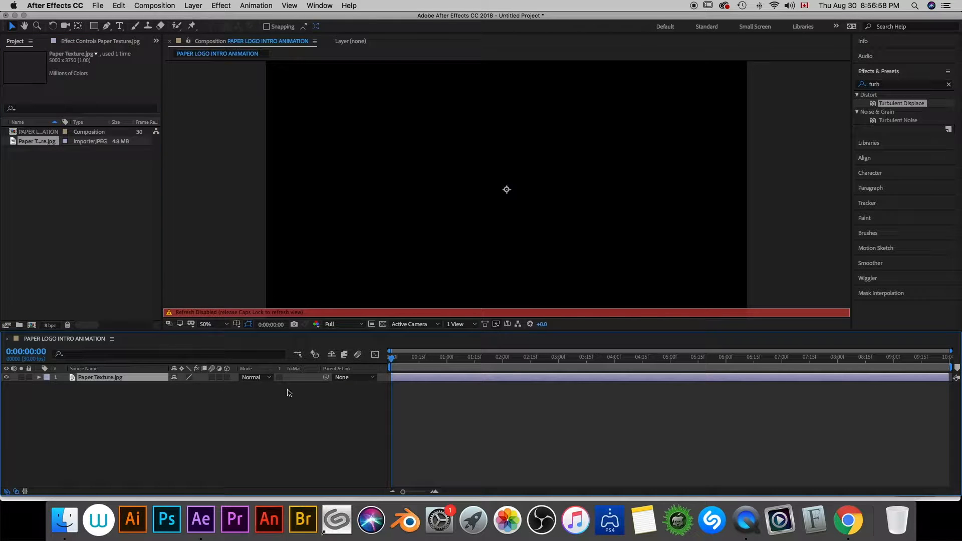
{"action": "key", "text": "Caps_Lock"}
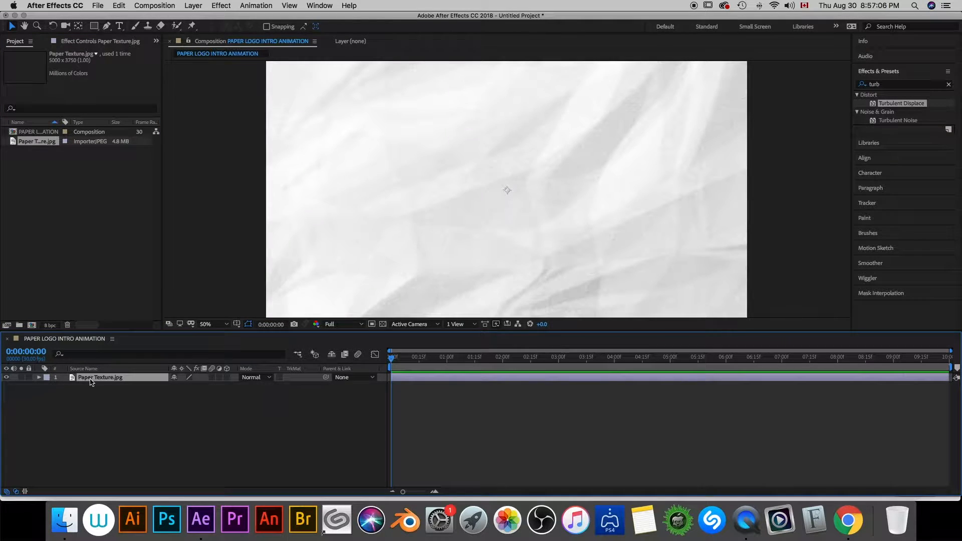
{"action": "key", "text": "s"}
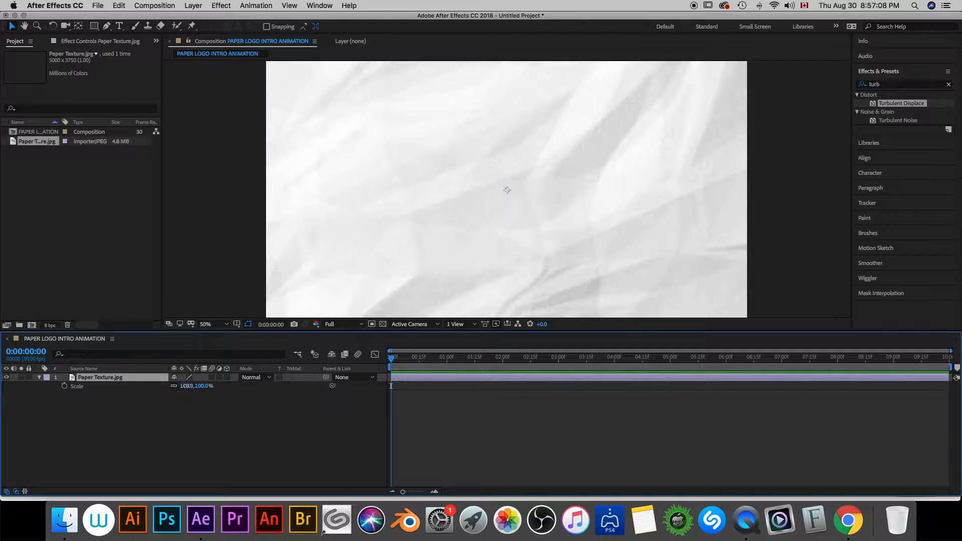
{"action": "left_click", "coordinate": [186, 386]}
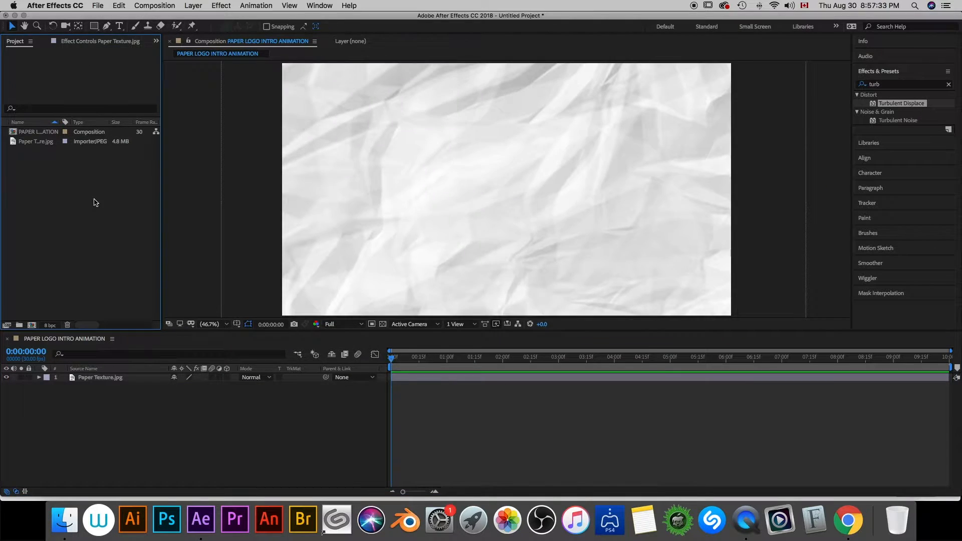
- Import the logo PNG, add it as a layer above the paper texture and scale it down to fit inside the frame
{"action": "double_click", "coordinate": [96, 200]}
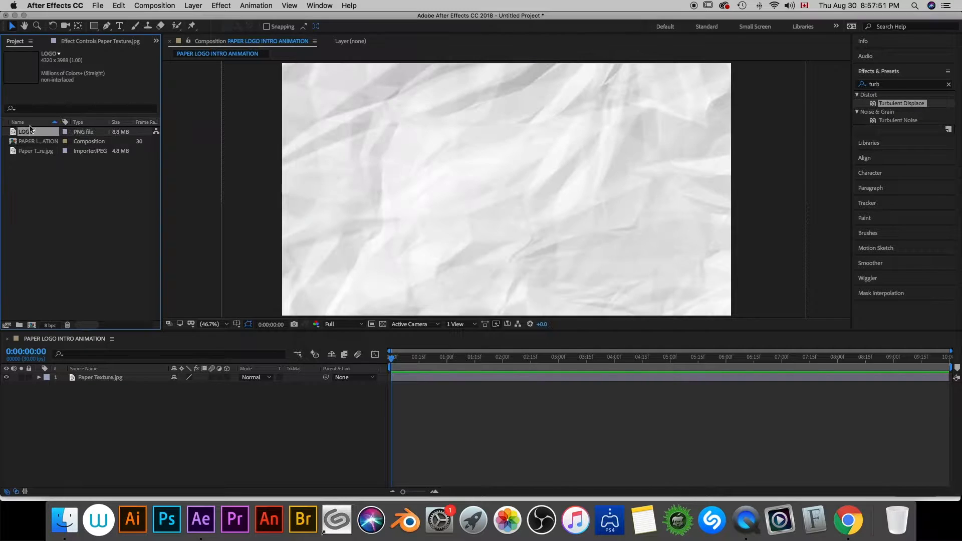
{"action": "left_click_drag", "start_coordinate": [26, 131], "coordinate": [92, 379]}
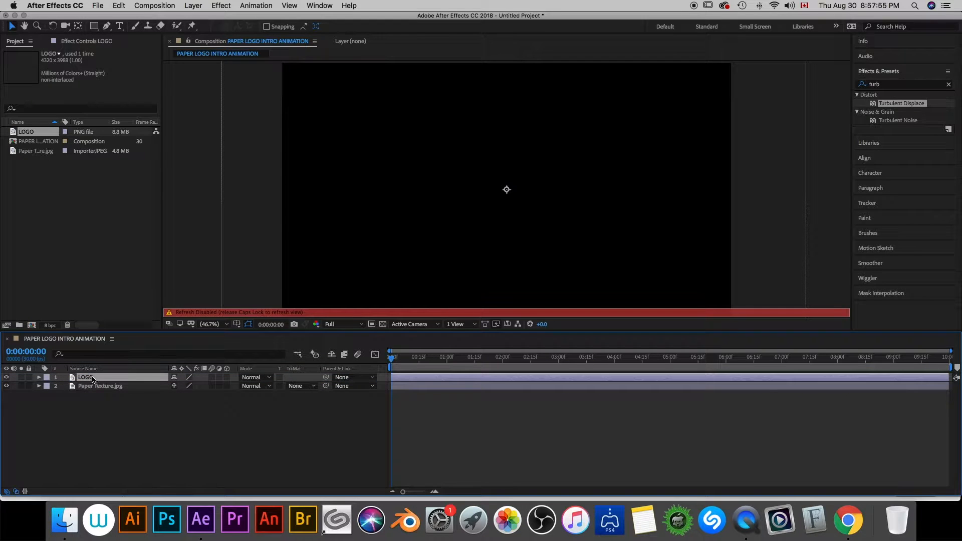
{"action": "key", "text": "Caps_Lock"}
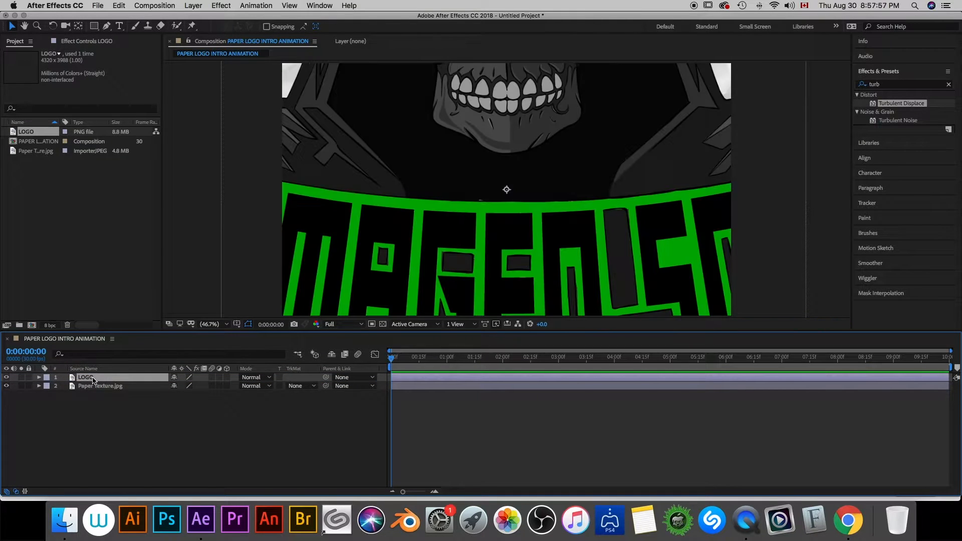
{"action": "key", "text": "s"}
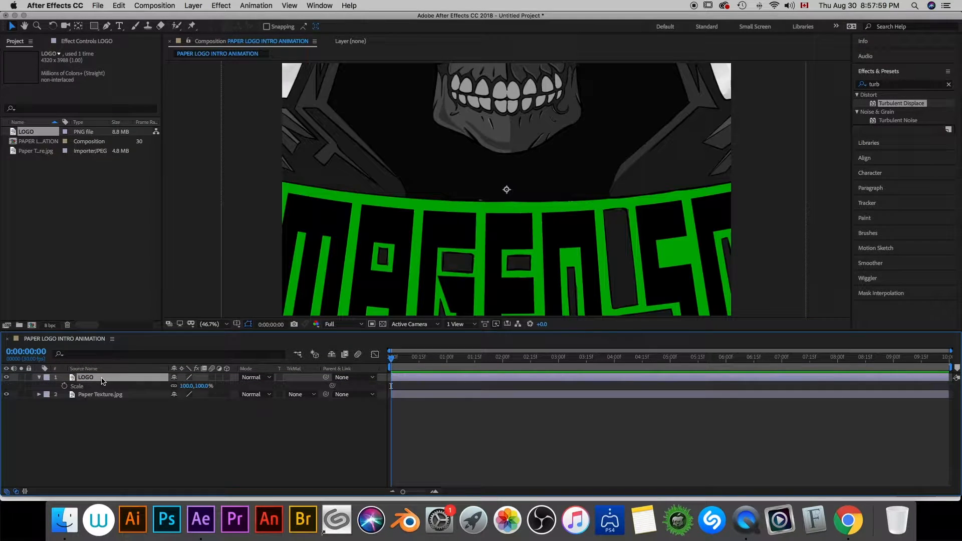
{"action": "left_click", "coordinate": [185, 386]}
{"action": "type", "text": "2"}
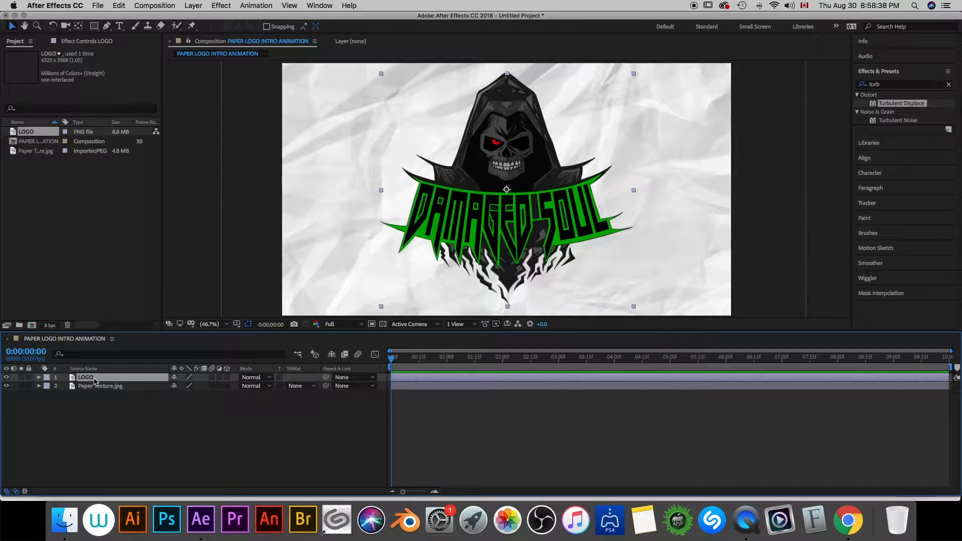
- Pre-compose the LOGO layer as LOGO COMP, moving all attributes into the new composition
{"action": "right_click", "coordinate": [93, 378]}
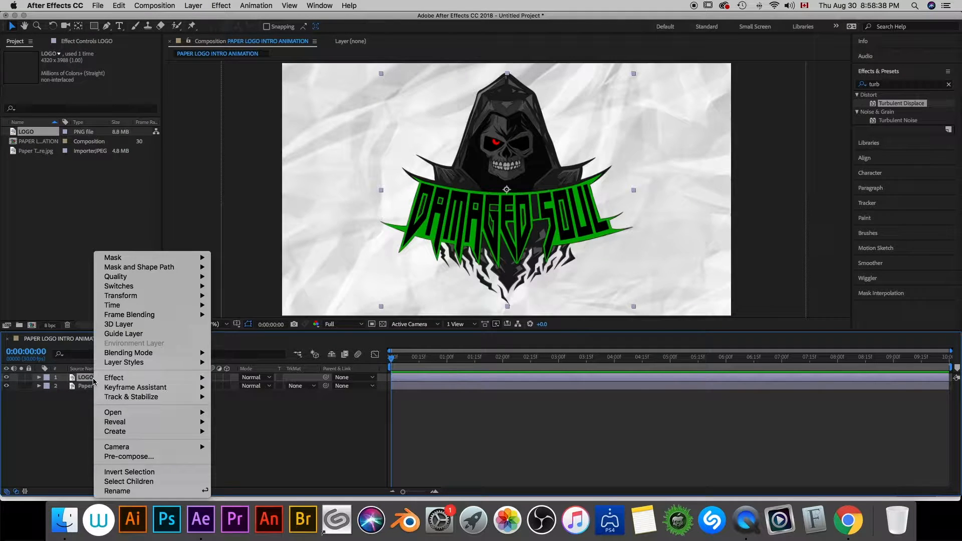
{"action": "left_click", "coordinate": [144, 457]}
{"action": "type", "text": "LOGO COMP"}
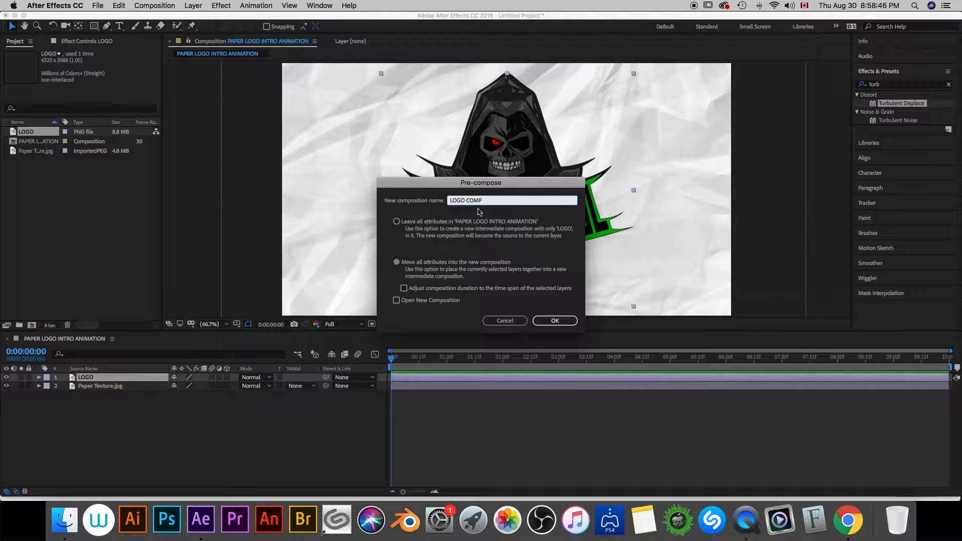
{"action": "left_click", "coordinate": [396, 262]}
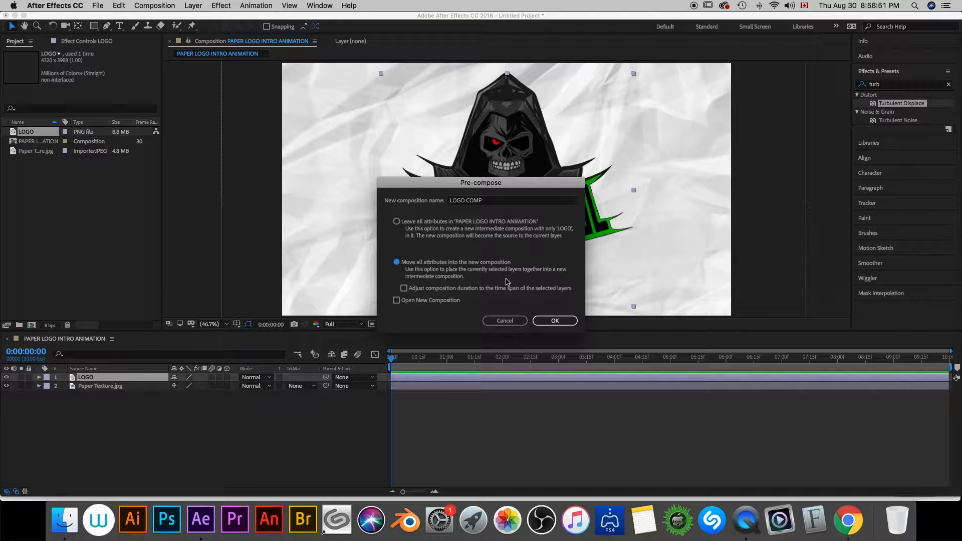
{"action": "left_click", "coordinate": [554, 320]}
- Find the Vegas effect and apply it to the LOGO COMP layer
{"action": "left_click", "coordinate": [884, 85]}
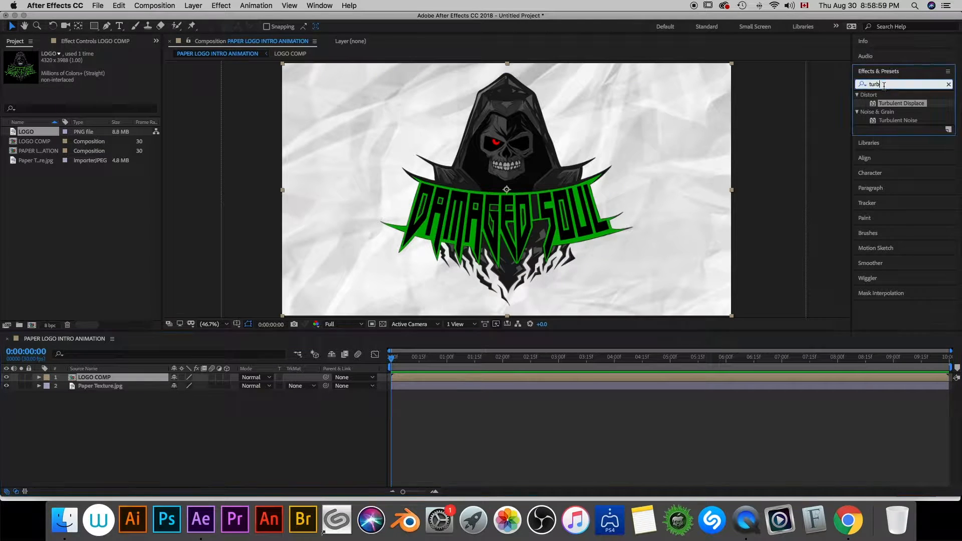
{"action": "left_click_drag", "start_coordinate": [884, 85], "coordinate": [860, 84]}
{"action": "type", "text": "vega"}
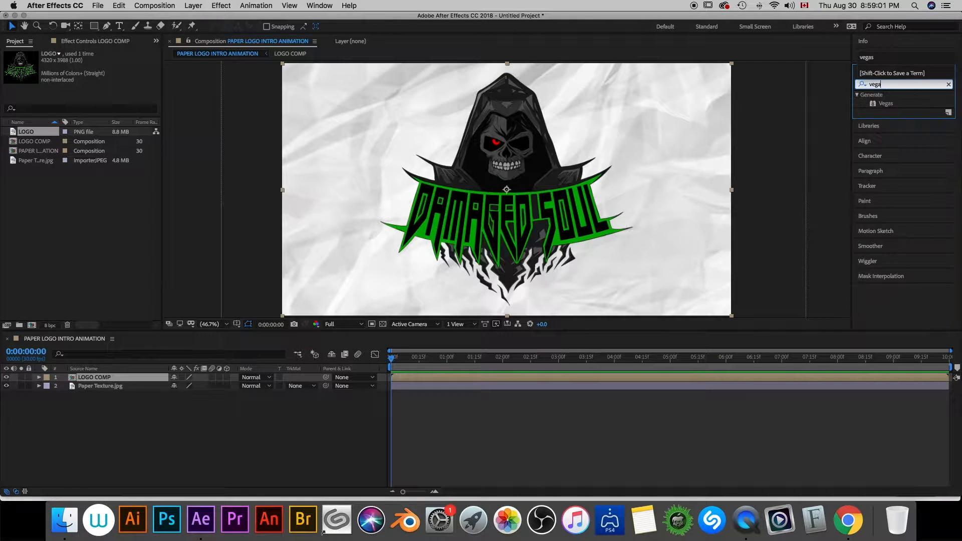
{"action": "type", "text": "s"}
{"action": "mouse_move", "coordinate": [876, 103]}
{"action": "left_mouse_down"}
{"action": "mouse_move", "coordinate": [136, 414]}
{"action": "mouse_move", "coordinate": [96, 381]}
{"action": "left_mouse_up"}
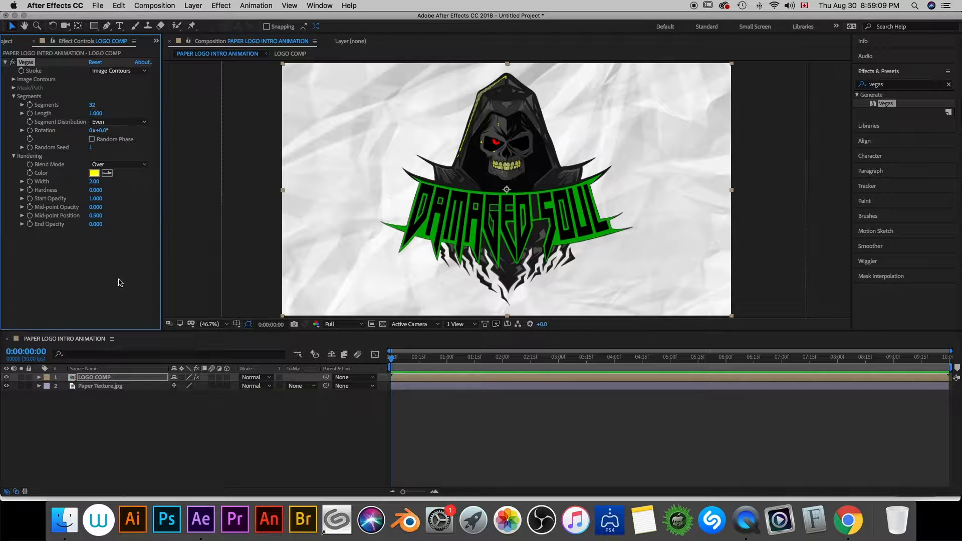
- Set the Vegas blend mode to Transparent and its stroke color to dark gray 1E1E1E
{"action": "left_click", "coordinate": [131, 164]}
{"action": "left_click", "coordinate": [125, 175]}
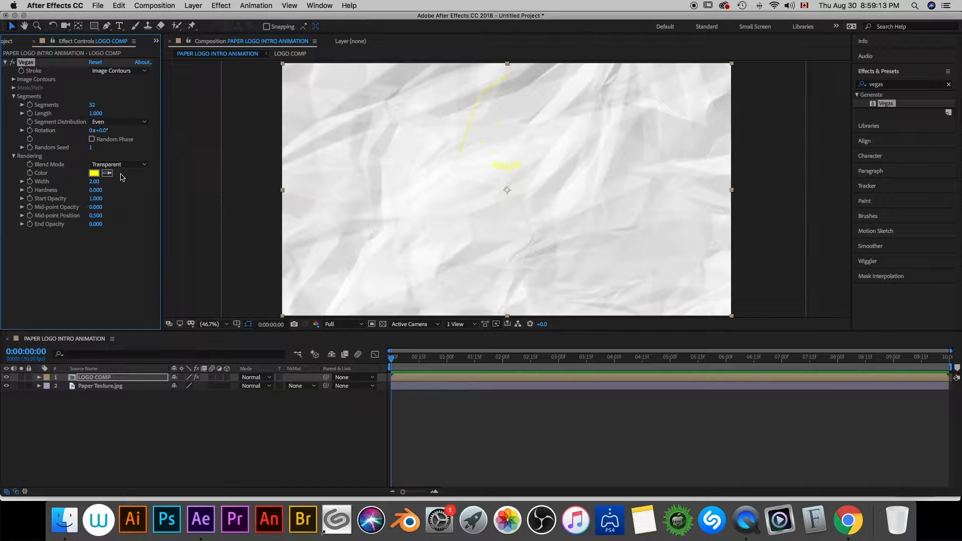
{"action": "left_click", "coordinate": [94, 173]}
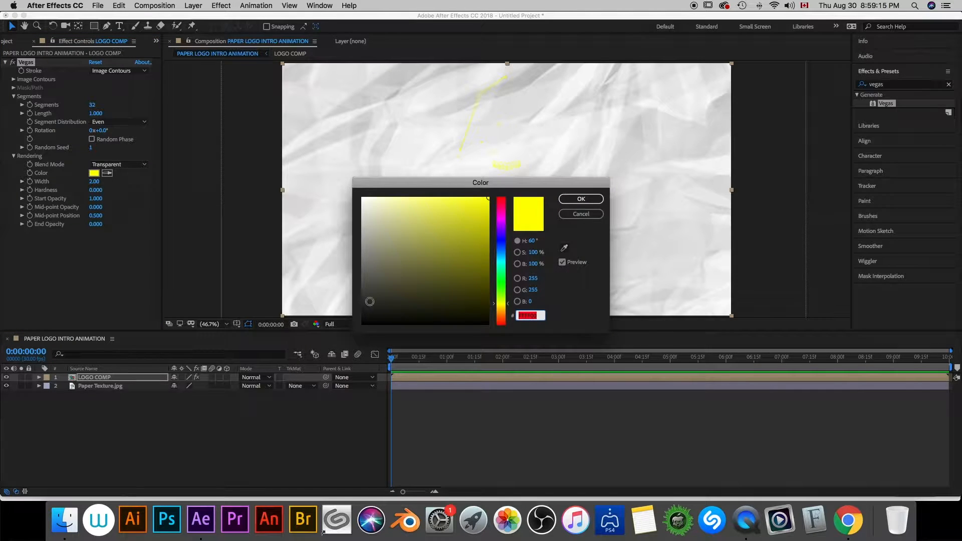
{"action": "left_click_drag", "start_coordinate": [363, 304], "coordinate": [359, 310]}
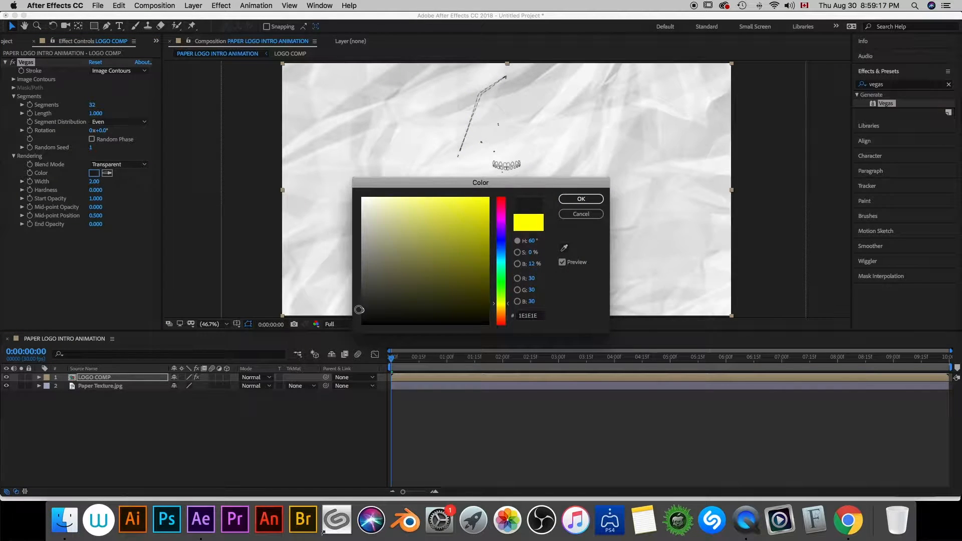
{"action": "left_click", "coordinate": [569, 199]}
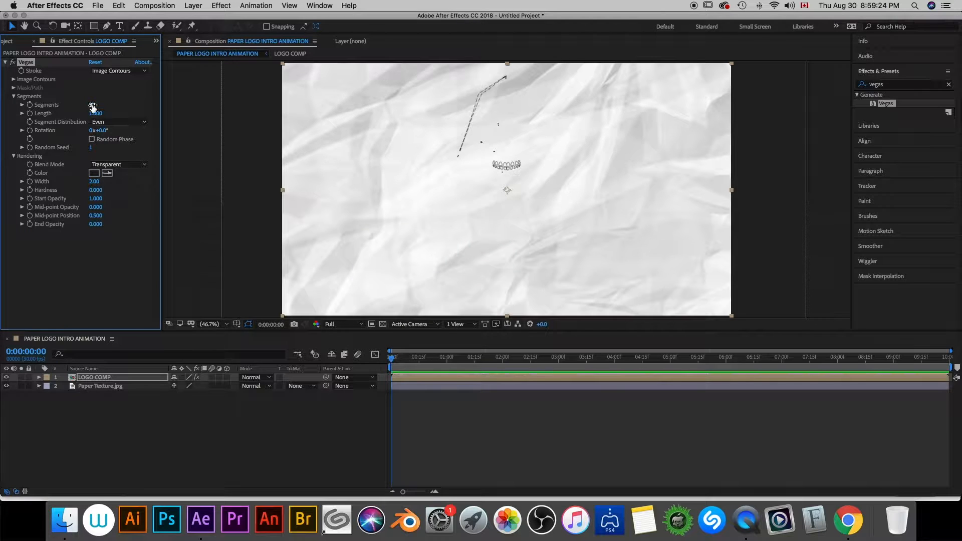
- Set the number of Vegas segments to 1
{"action": "left_click", "coordinate": [92, 106]}
{"action": "type", "text": "1"}
{"action": "key", "text": "Return"}
- Try Alpha as the Vegas image contours channel, finally setting the channel to Value
{"action": "left_click", "coordinate": [14, 80]}
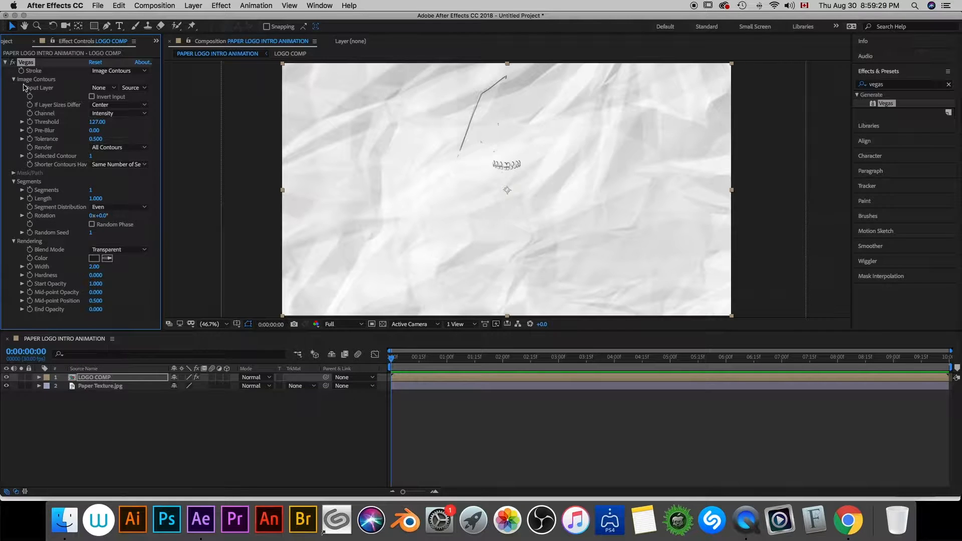
{"action": "left_click", "coordinate": [144, 116]}
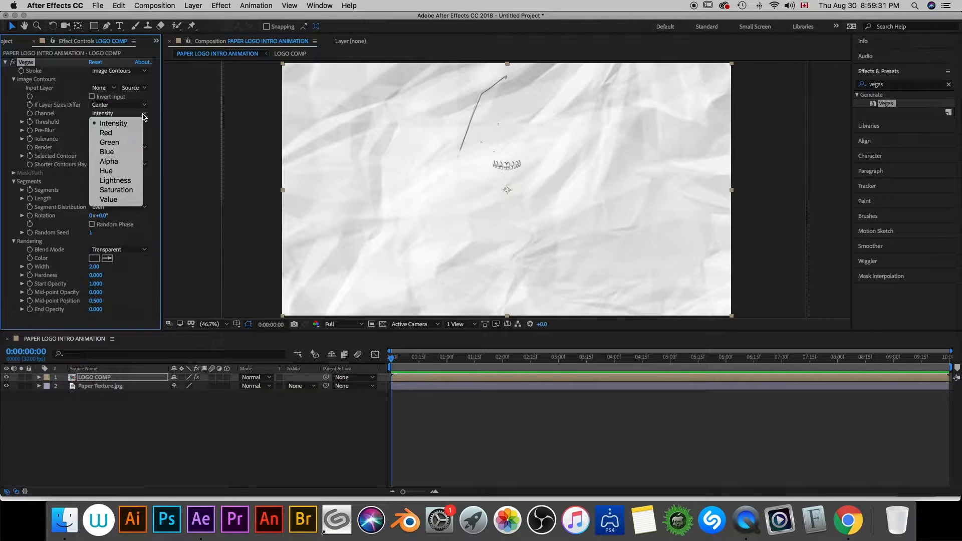
{"action": "left_click", "coordinate": [121, 165]}
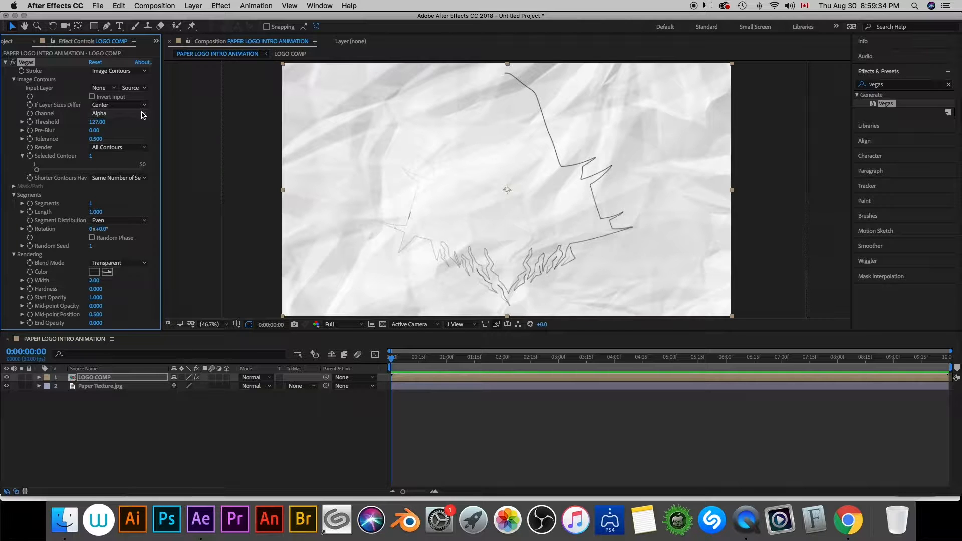
{"action": "left_click", "coordinate": [144, 116]}
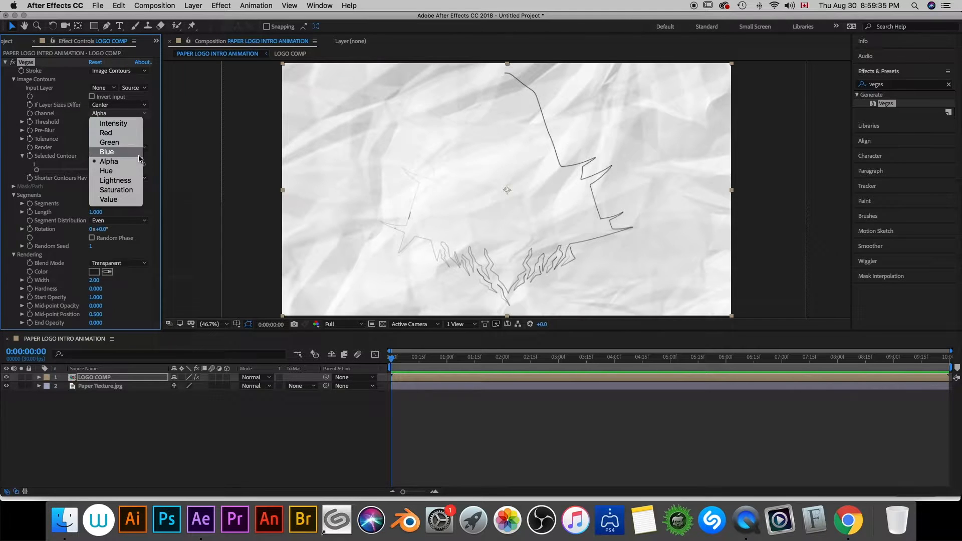
{"action": "left_click", "coordinate": [118, 199]}
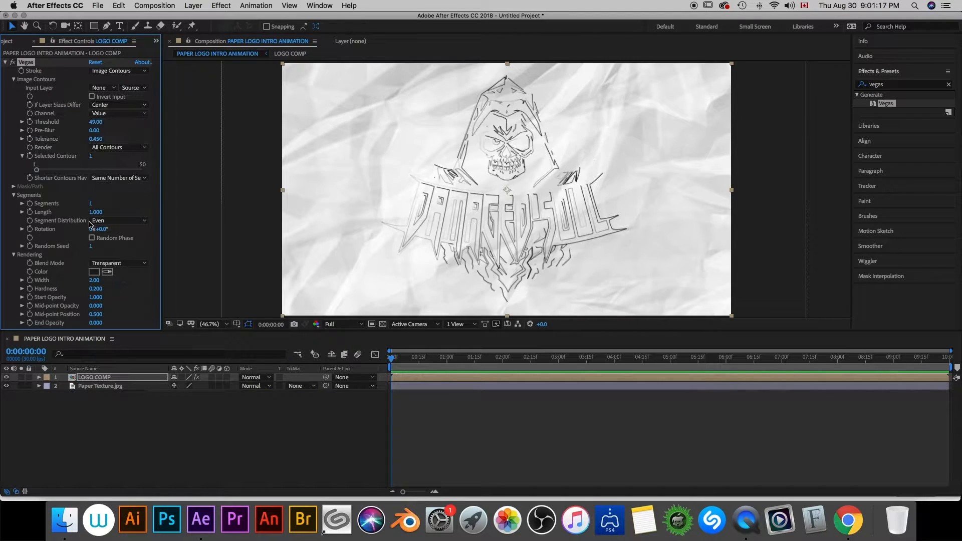
- Set the Vegas segment length to 0
{"action": "left_click", "coordinate": [96, 212]}
{"action": "type", "text": "0"}
{"action": "key", "text": "Return"}
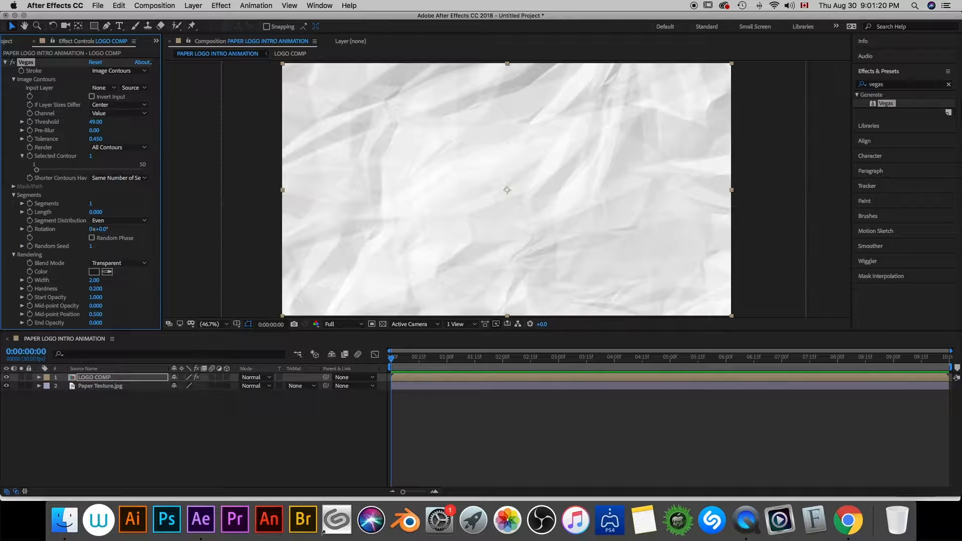
- Set the Vegas mid-point opacity to 1, mid-point position to 0.999 and end opacity to 1
{"action": "left_click", "coordinate": [96, 306]}
{"action": "type", "text": "1"}
{"action": "key", "text": "Return"}
{"action": "left_click", "coordinate": [97, 314]}
{"action": "type", "text": "0.9"}
{"action": "key", "text": "Return"}
{"action": "left_click_drag", "start_coordinate": [95, 314], "coordinate": [161, 313]}
{"action": "left_click_drag", "start_coordinate": [94, 323], "coordinate": [190, 323]}
- Animate the Vegas length with keyframes from 0 at the start of the timeline to 1 at 0:00:04:15
{"action": "left_click", "coordinate": [30, 213]}
{"action": "left_click_drag", "start_coordinate": [392, 360], "coordinate": [642, 366]}
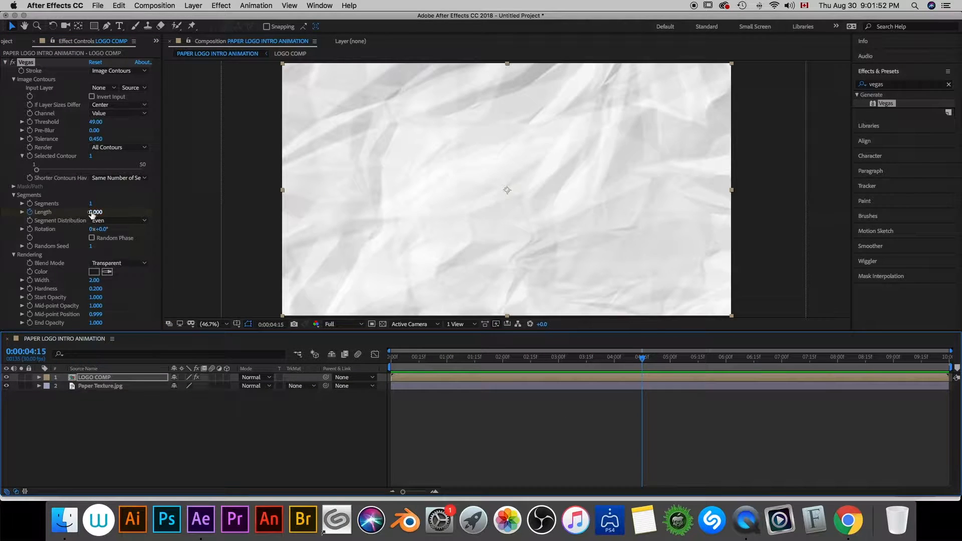
{"action": "left_click_drag", "start_coordinate": [95, 212], "coordinate": [200, 214]}
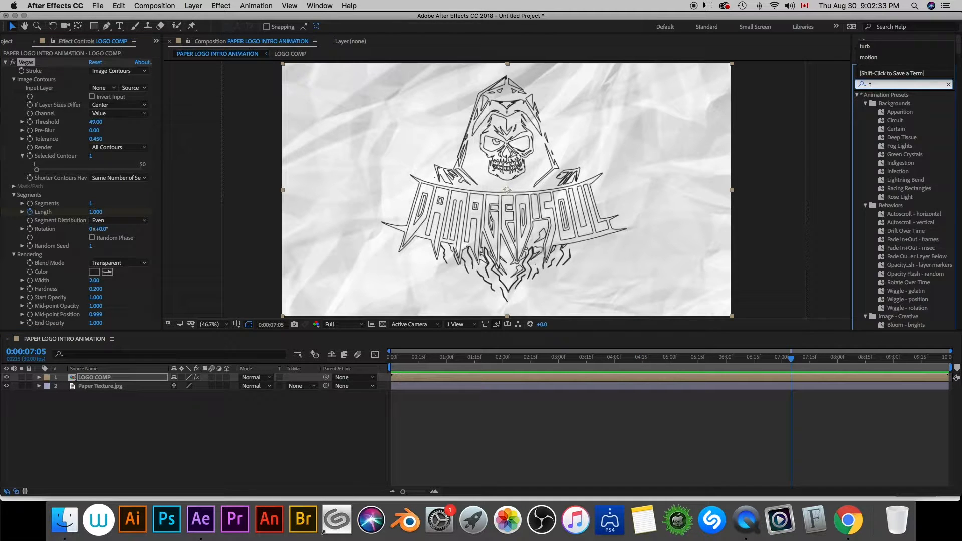
- Find the Turbulent Displace effect and apply it to the LOGO COMP layer beneath Vegas
{"action": "type", "text": "ur"}
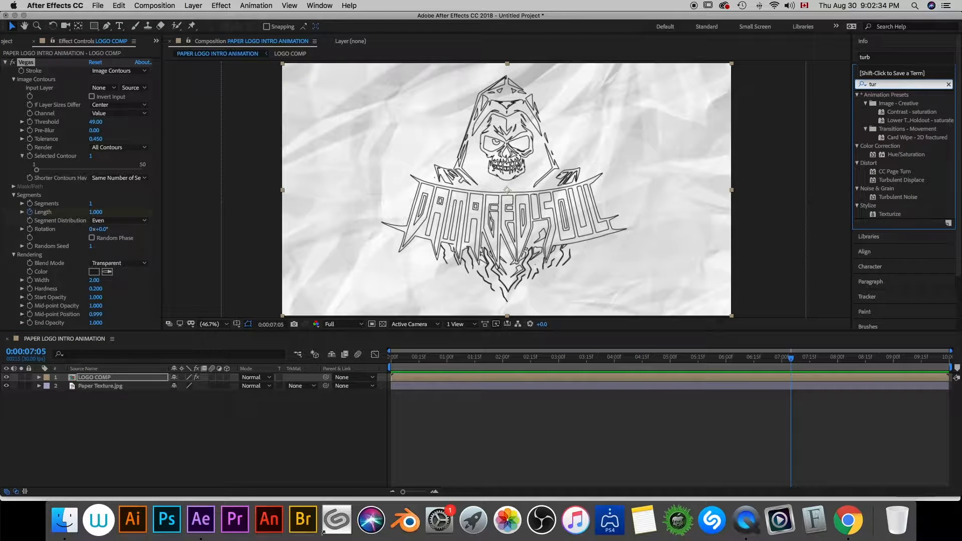
{"action": "type", "text": "b"}
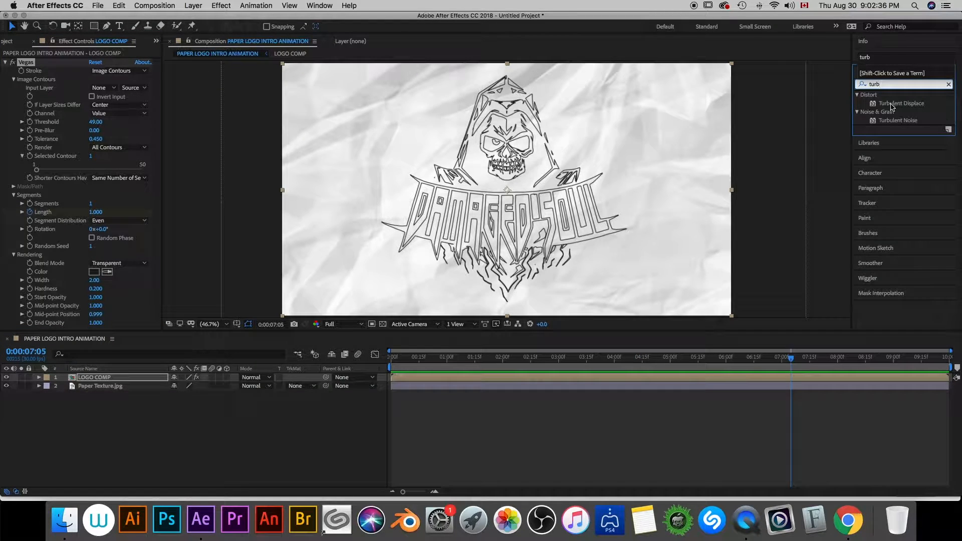
{"action": "left_click_drag", "start_coordinate": [891, 106], "coordinate": [147, 229]}
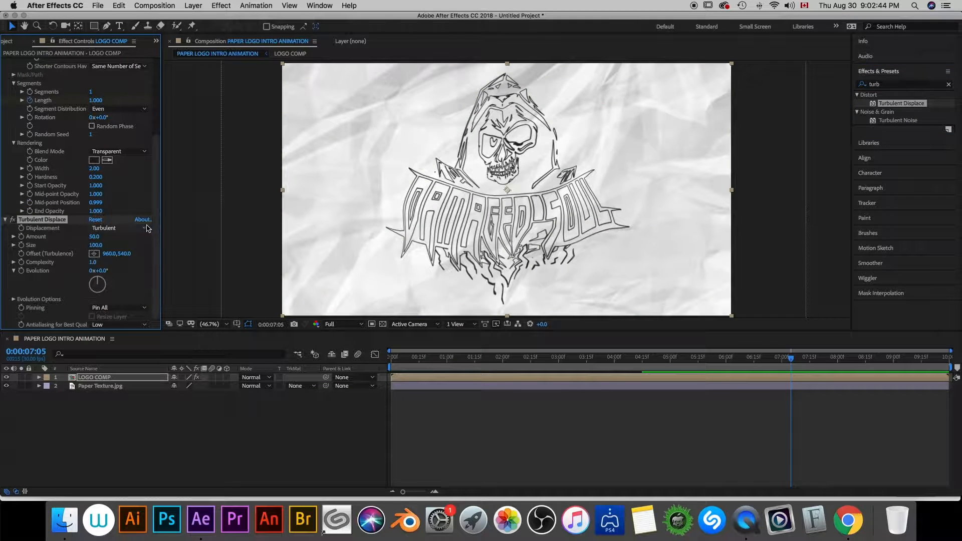
- Set the Turbulent Displace displacement to Bulge and its amount to 30, and change its size
{"action": "left_click", "coordinate": [147, 229]}
{"action": "left_click", "coordinate": [125, 240]}
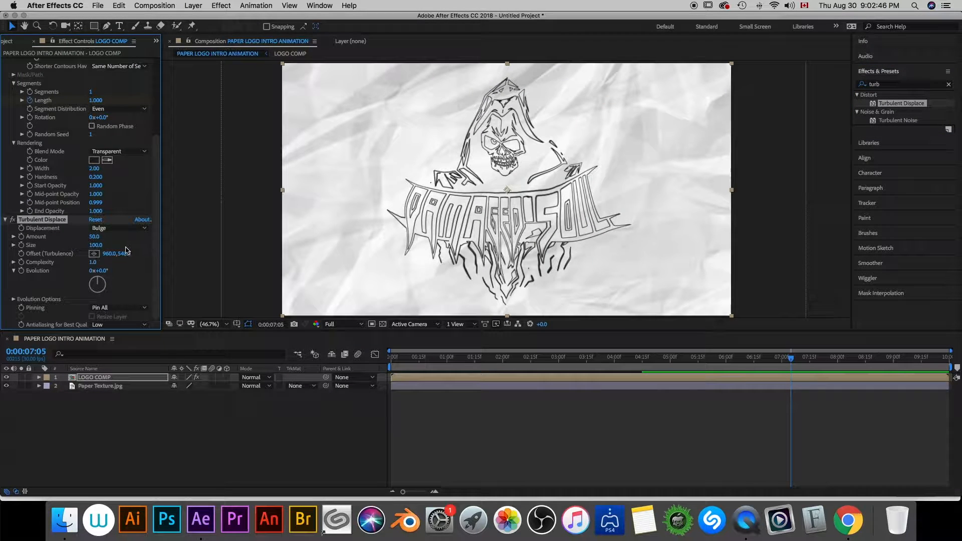
{"action": "left_click", "coordinate": [93, 237]}
{"action": "key", "text": "Return"}
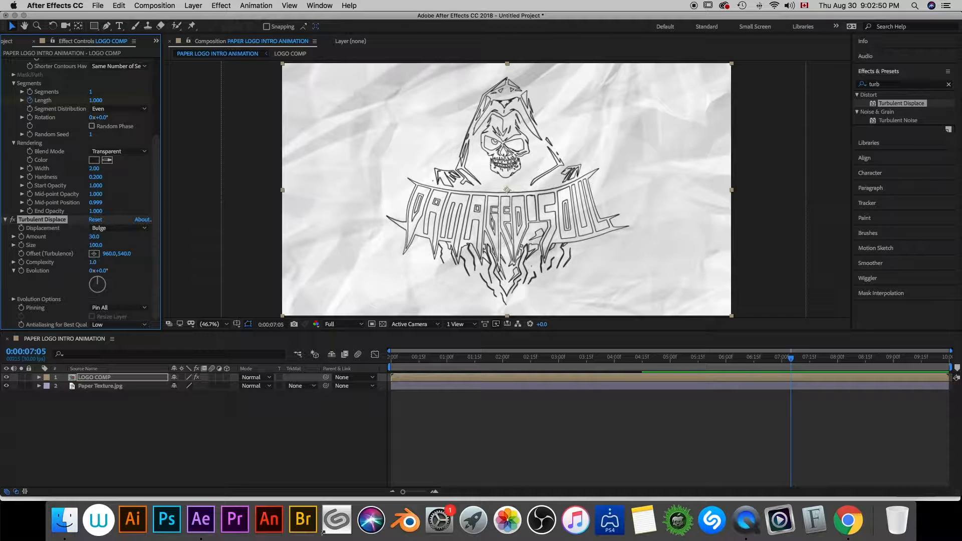
{"action": "left_click", "coordinate": [94, 245]}
{"action": "key", "text": "Return"}
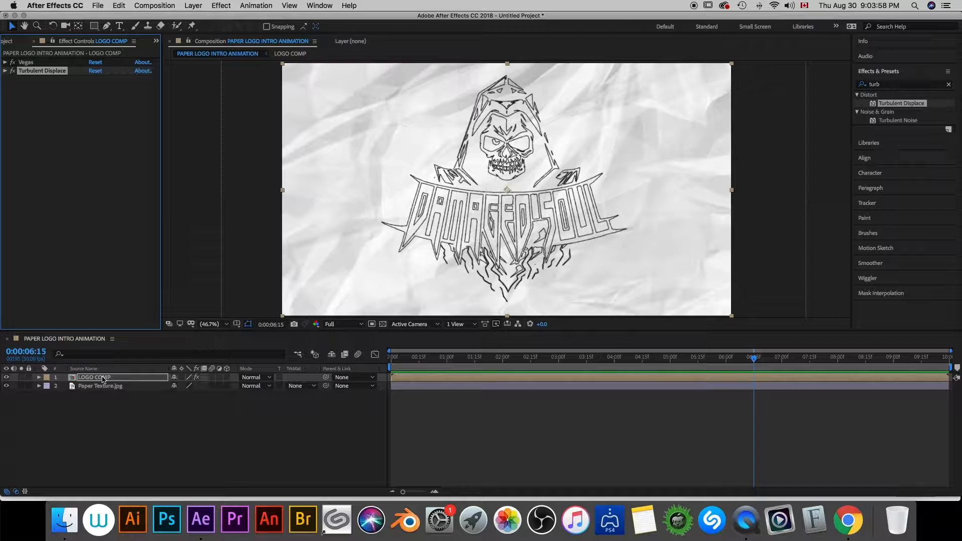
- Apply Easy Ease to both Vegas Length keyframes on the LOGO COMP layer
{"action": "key", "text": "u"}
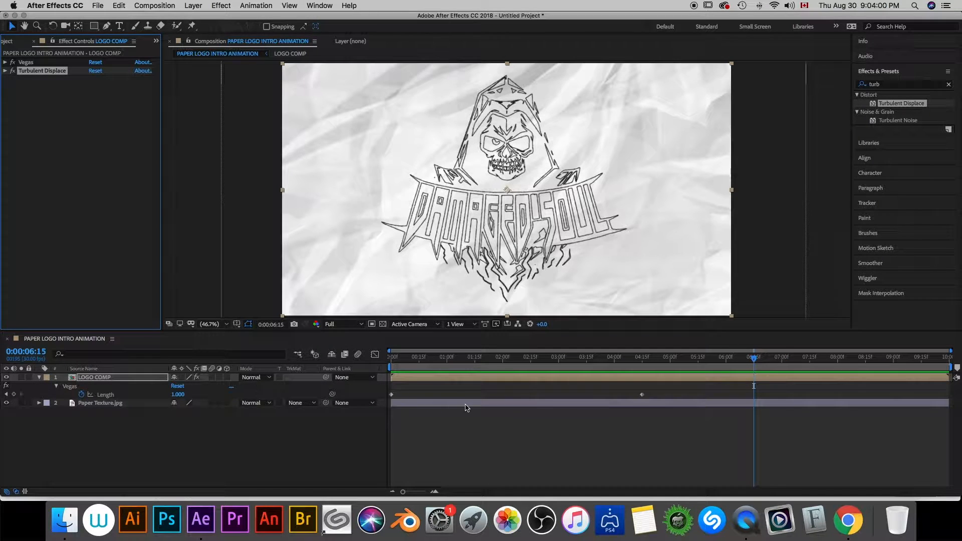
{"action": "left_click", "coordinate": [392, 394]}
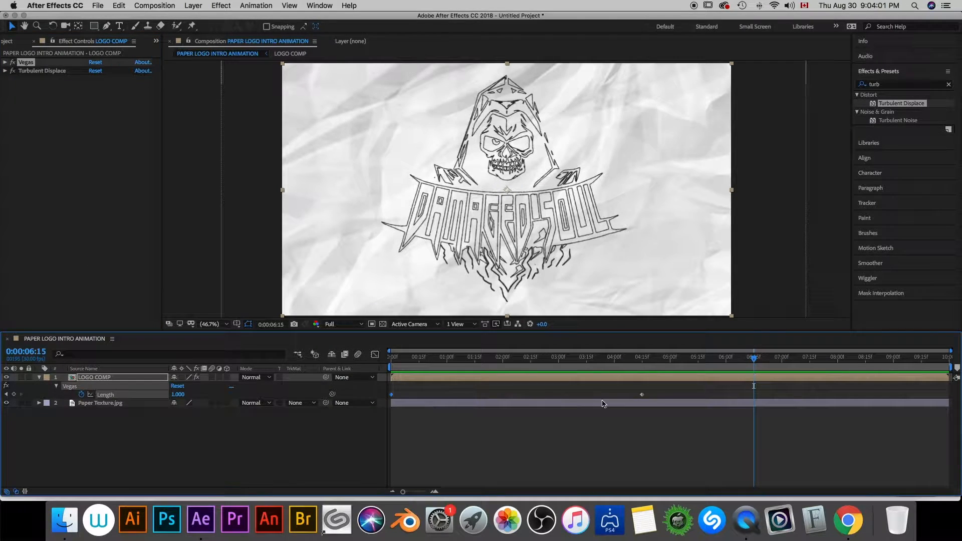
{"action": "mouse_move", "coordinate": [642, 396]}
{"action": "right_click", "coordinate": [643, 396]}
{"action": "mouse_move", "coordinate": [691, 491]}
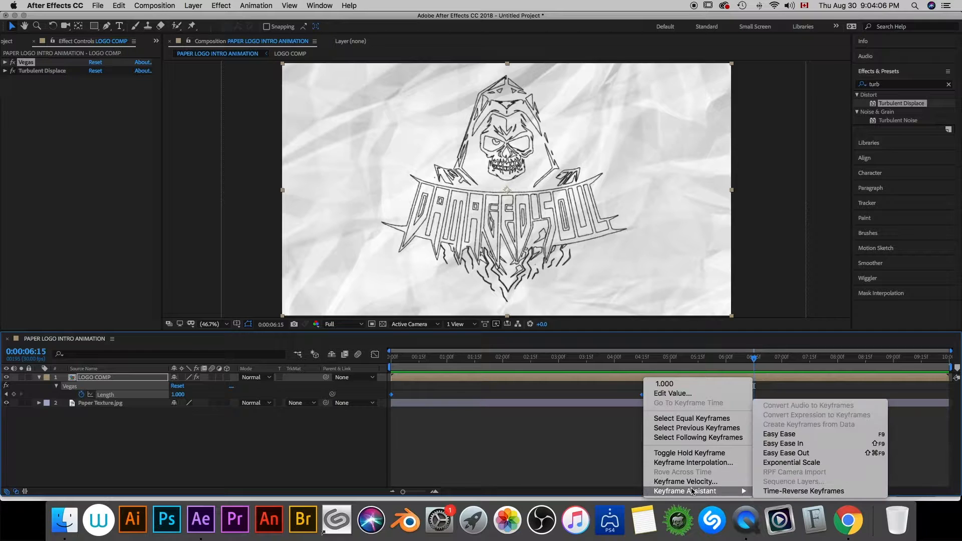
{"action": "left_click", "coordinate": [793, 434]}
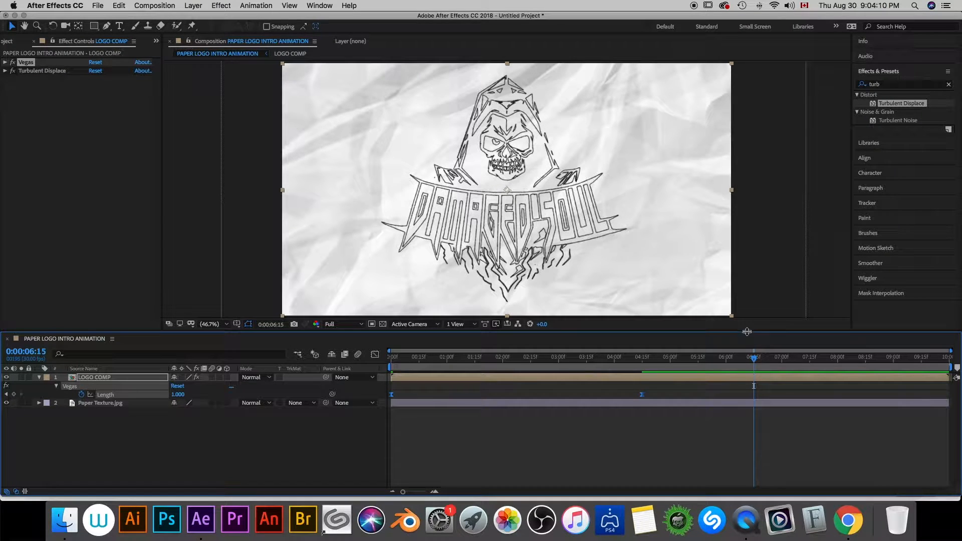
- Reshape the Length speed graph by extending the end keyframe's influence to about 0:00:02:12, so the drawing starts fast and slows down
{"action": "left_click", "coordinate": [374, 355]}
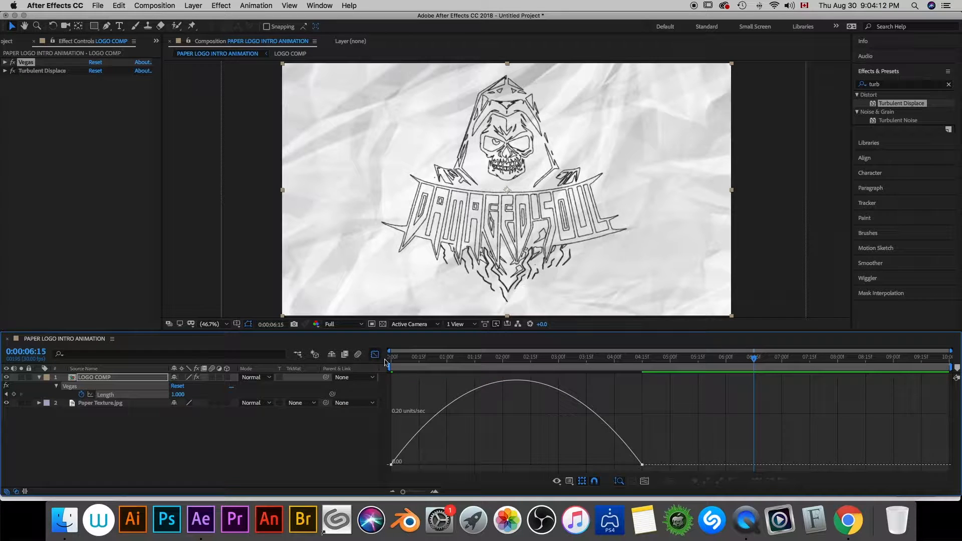
{"action": "right_click", "coordinate": [541, 423]}
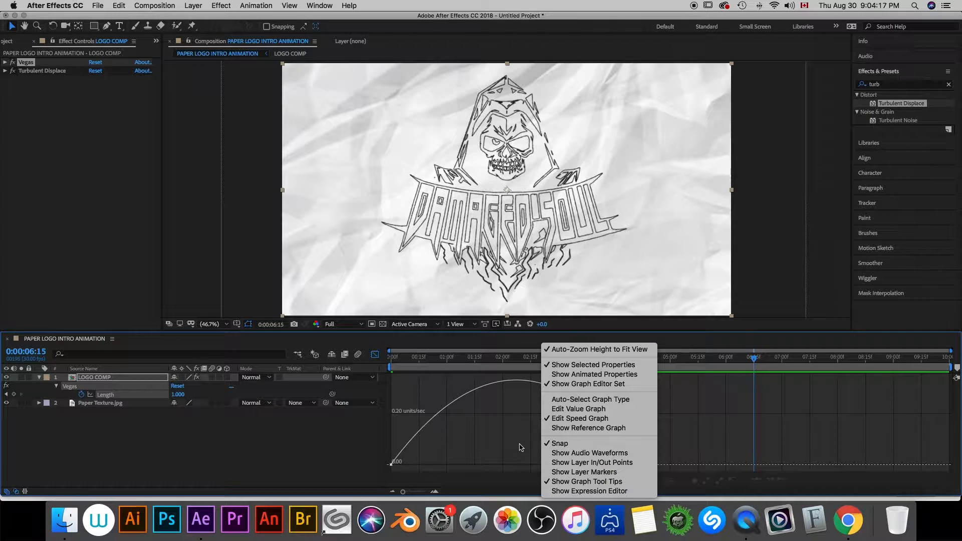
{"action": "left_click", "coordinate": [497, 425]}
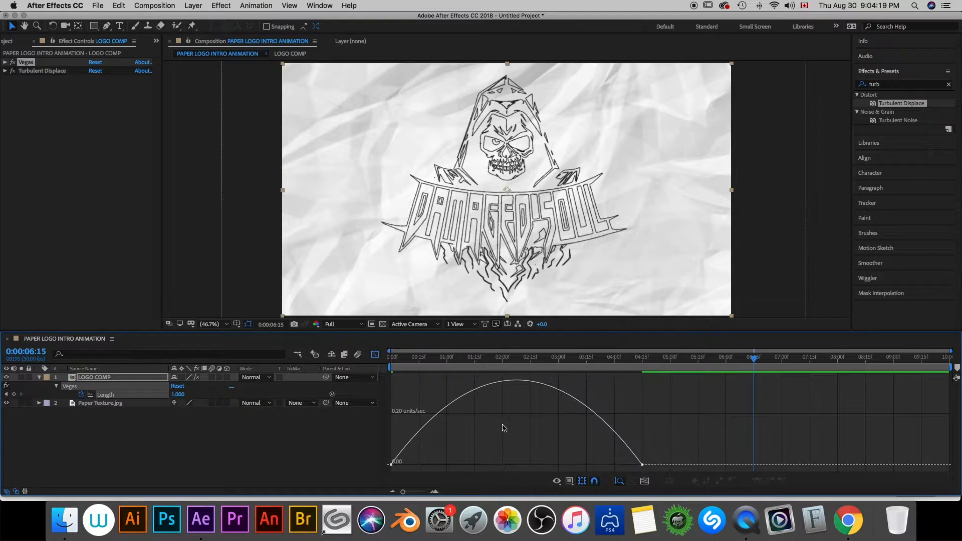
{"action": "left_click", "coordinate": [642, 465]}
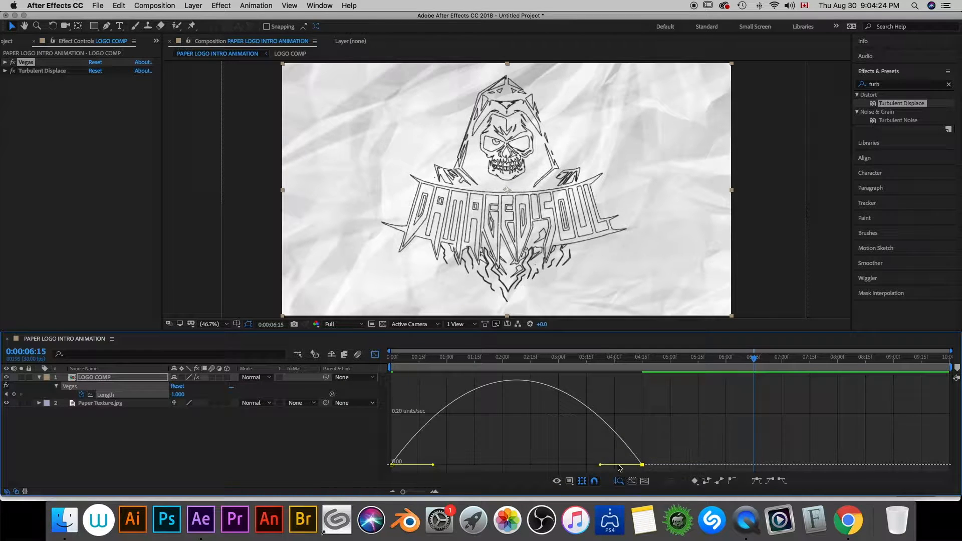
{"action": "left_click_drag", "start_coordinate": [600, 464], "coordinate": [523, 464]}
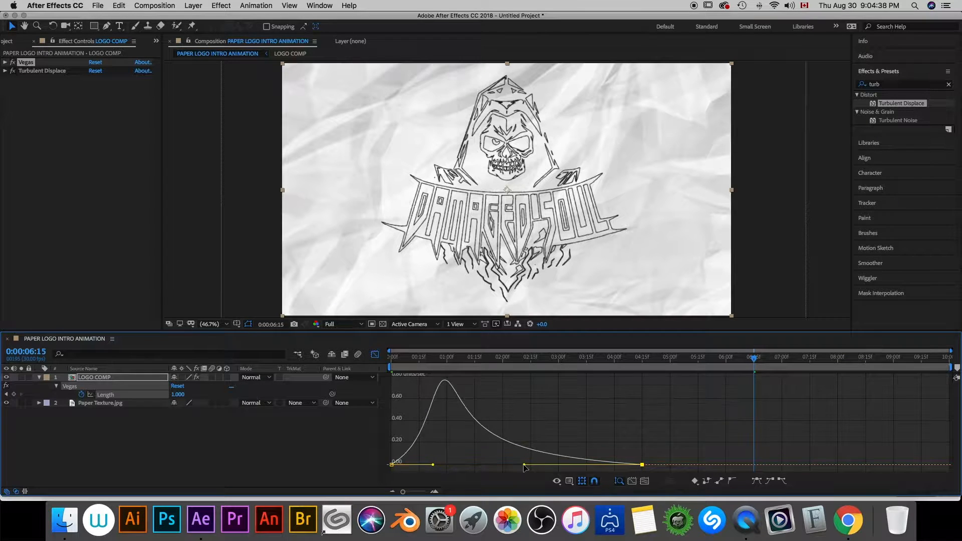
{"action": "left_click", "coordinate": [374, 354]}
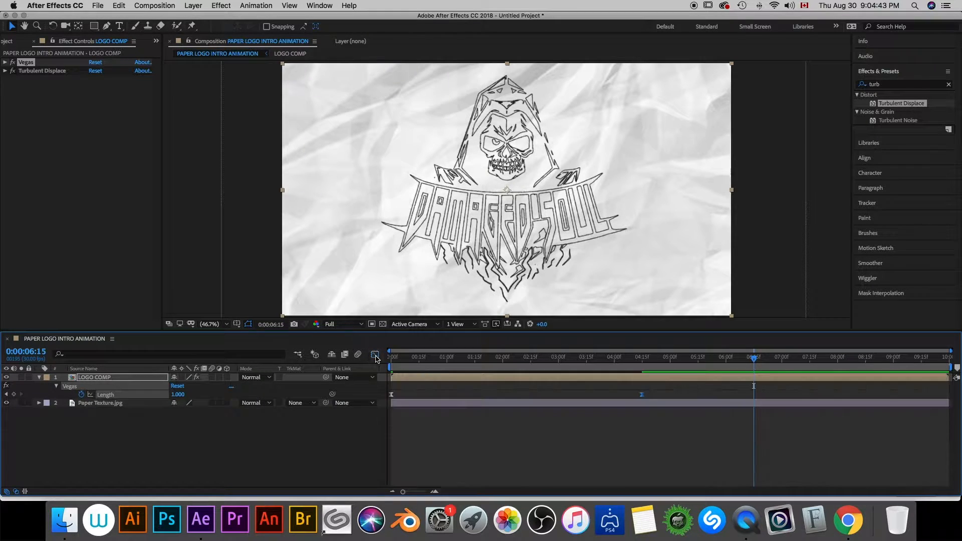
{"action": "left_click", "coordinate": [39, 377]}
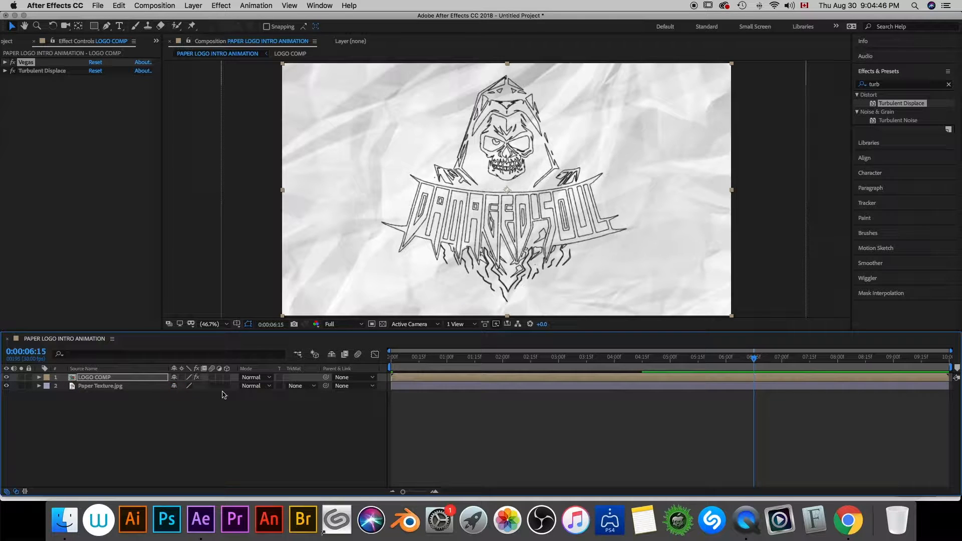
- Import Pencil_Stroke.png from the Desktop and place it above LOGO COMP in the composition
{"action": "key", "text": "super+0"}
{"action": "double_click", "coordinate": [68, 215]}
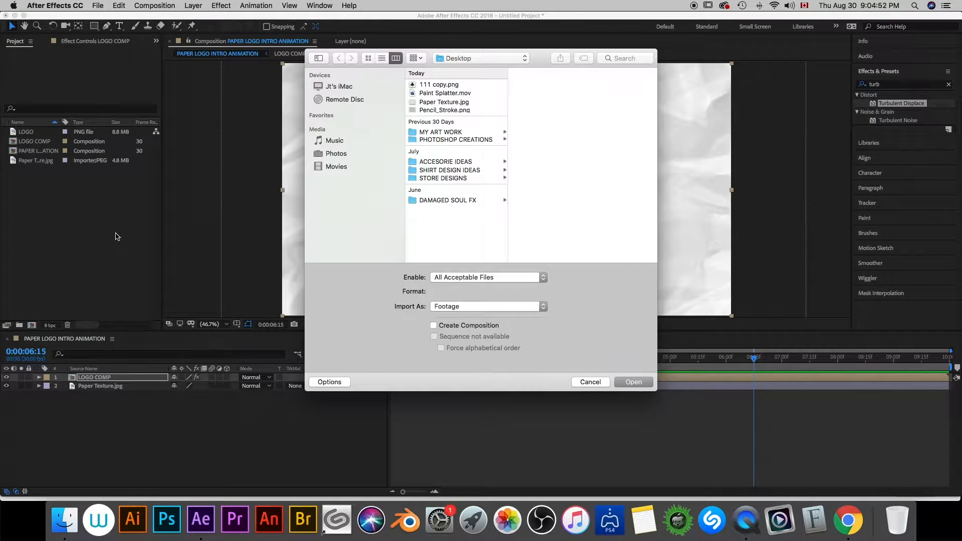
{"action": "left_click", "coordinate": [448, 110]}
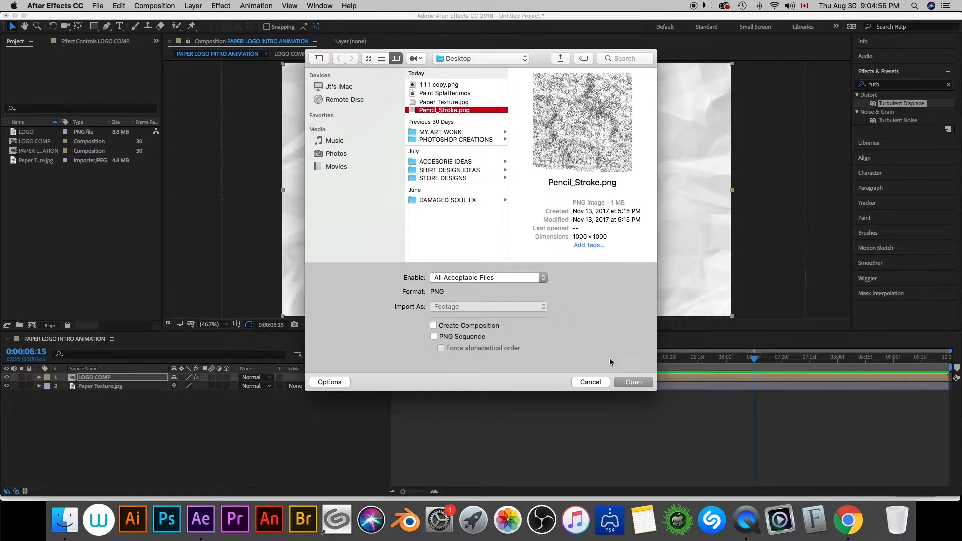
{"action": "left_click", "coordinate": [626, 383]}
{"action": "mouse_move", "coordinate": [29, 173]}
{"action": "left_mouse_down"}
{"action": "mouse_move", "coordinate": [85, 366]}
{"action": "mouse_move", "coordinate": [97, 376]}
{"action": "left_mouse_up"}
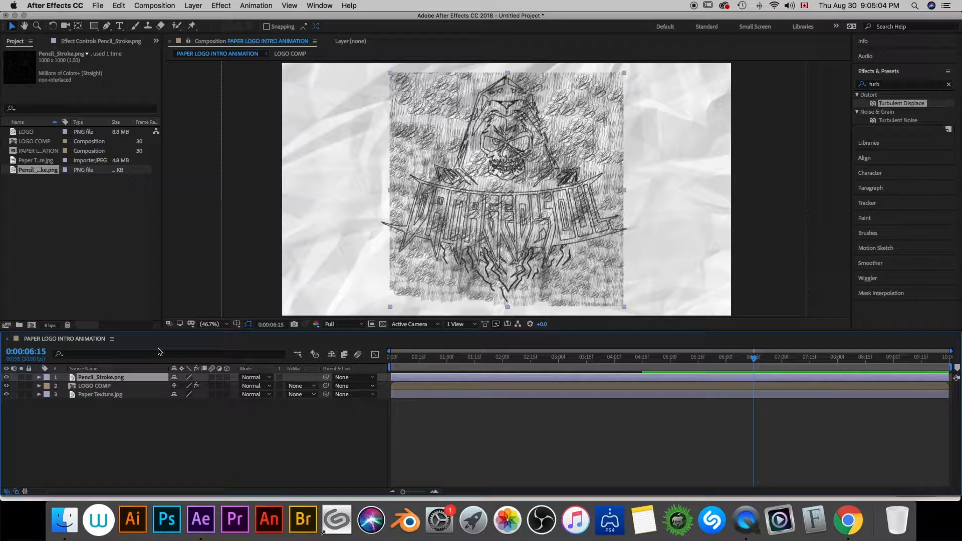
- Duplicate the LOGO COMP layer, place the copy above Pencil_Stroke.png and remove its Vegas and Turbulent Displace effects
{"action": "left_click", "coordinate": [103, 386]}
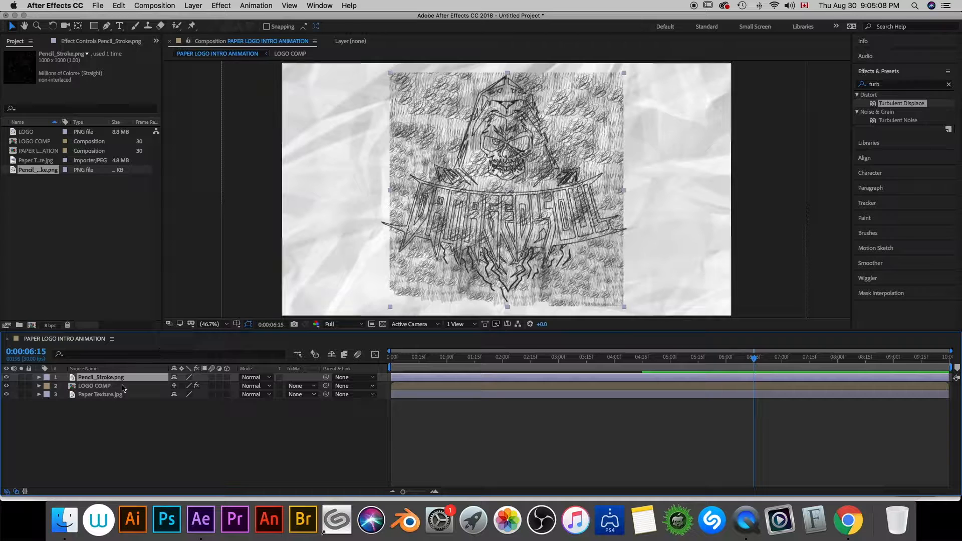
{"action": "key", "text": "super+d"}
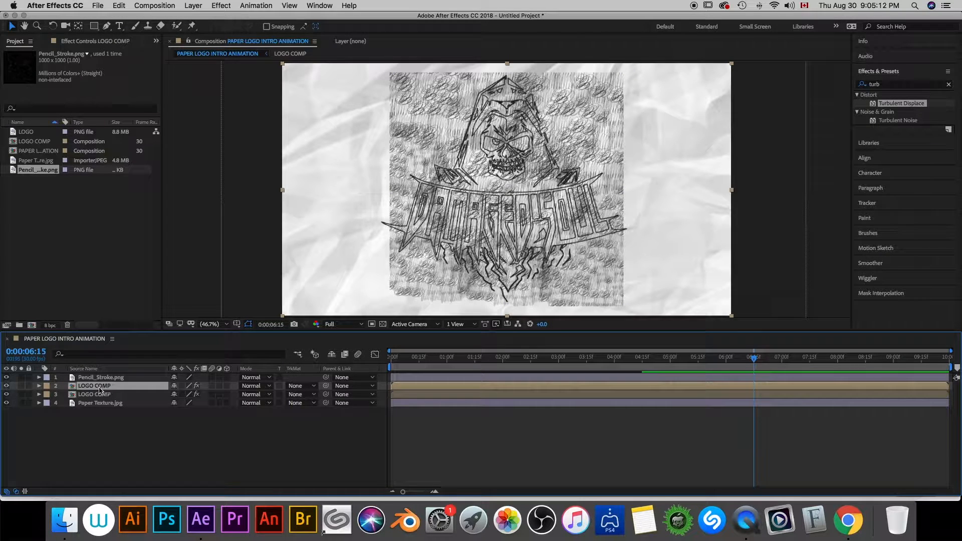
{"action": "left_click_drag", "start_coordinate": [100, 390], "coordinate": [103, 374]}
{"action": "left_click", "coordinate": [72, 44]}
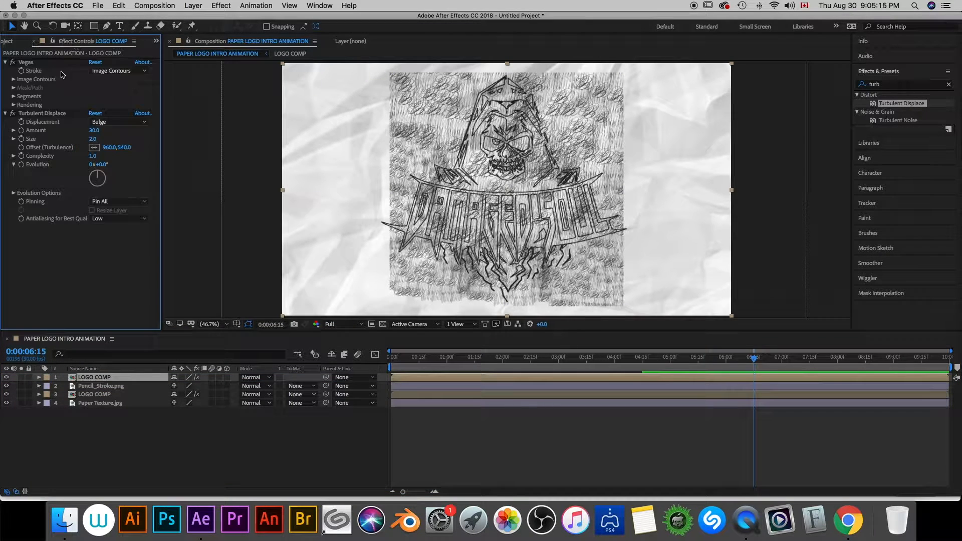
{"action": "left_click", "coordinate": [26, 62]}
{"action": "key", "text": "Delete"}
{"action": "left_click", "coordinate": [28, 66]}
{"action": "key", "text": "Delete"}
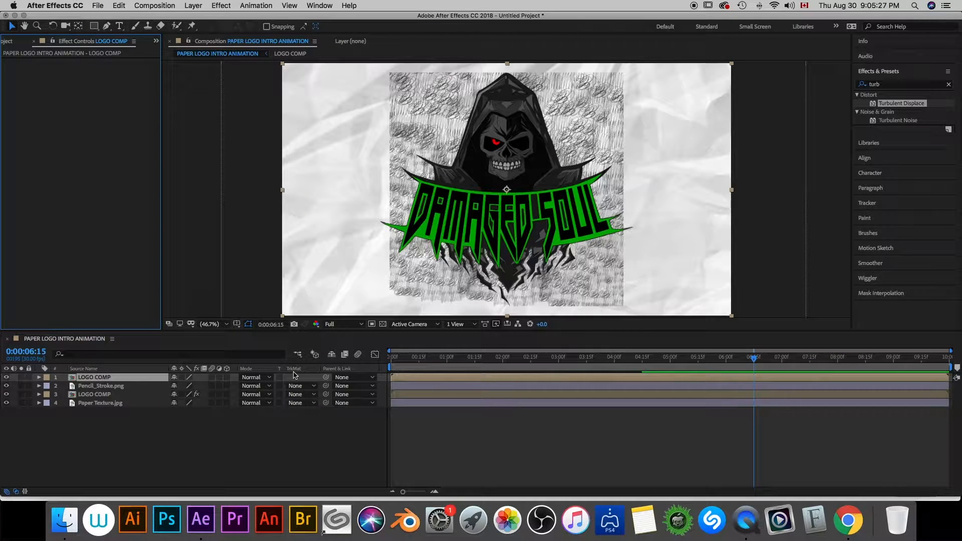
{"action": "right_click", "coordinate": [300, 371]}
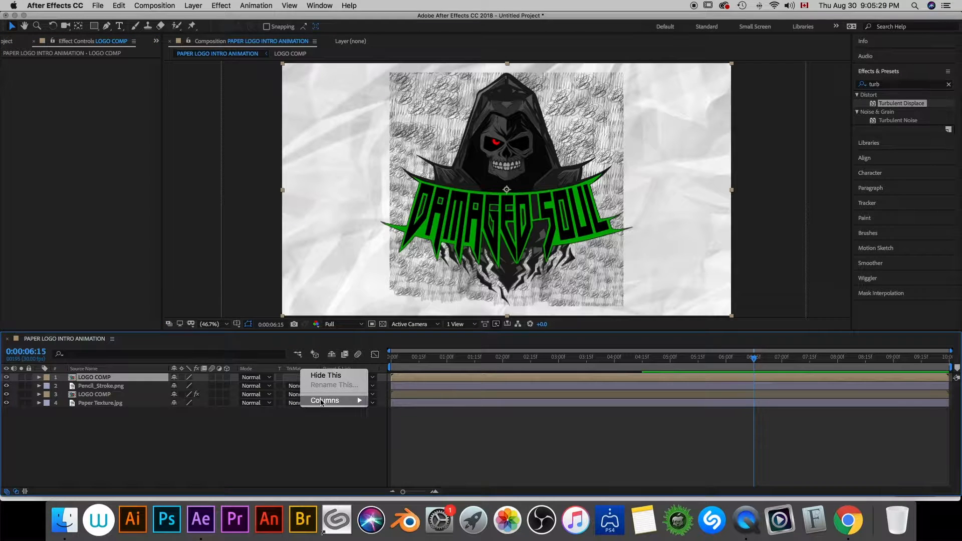
{"action": "mouse_move", "coordinate": [324, 401]}
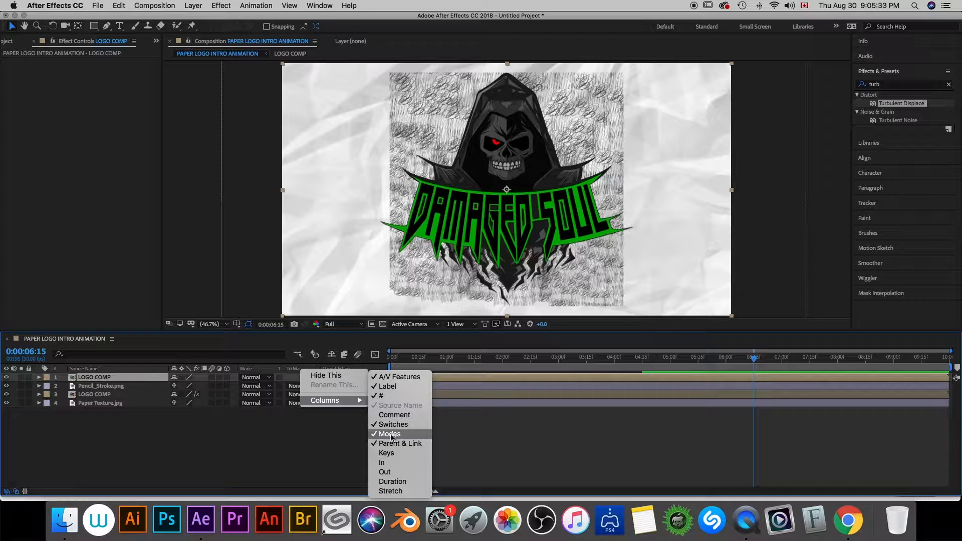
{"action": "left_click", "coordinate": [319, 350]}
- Set the Pencil_Stroke.png layer's track matte to Alpha Matte "LOGO COMP" and its opacity to 42%
{"action": "left_click", "coordinate": [301, 385]}
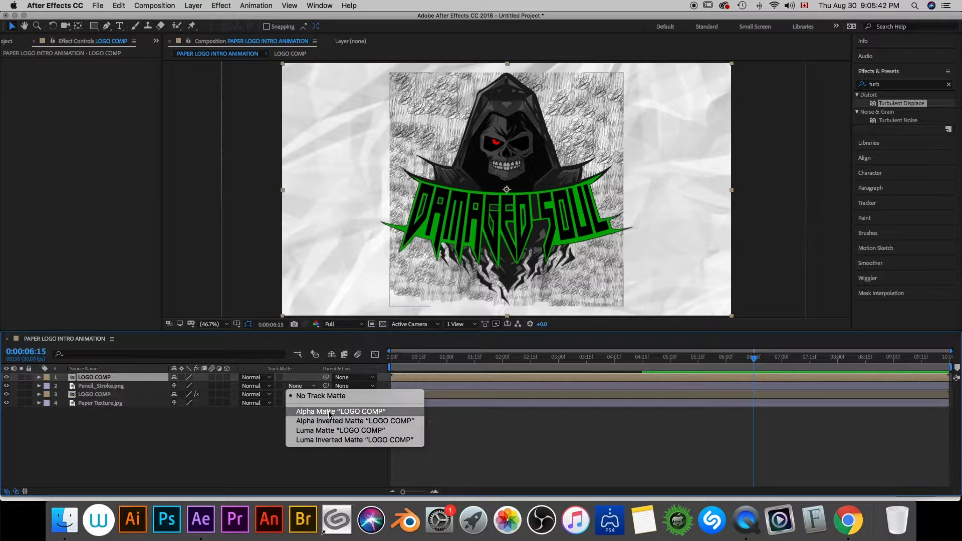
{"action": "left_click", "coordinate": [329, 411]}
{"action": "left_click", "coordinate": [39, 386]}
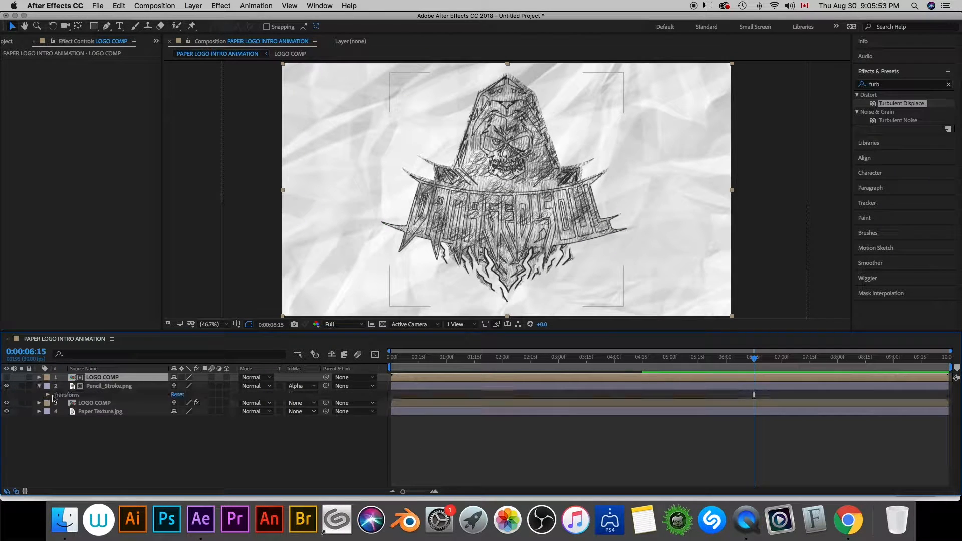
{"action": "left_click", "coordinate": [48, 395]}
{"action": "left_click_drag", "start_coordinate": [174, 437], "coordinate": [156, 440]}
{"action": "left_click", "coordinate": [177, 437]}
{"action": "type", "text": "42"}
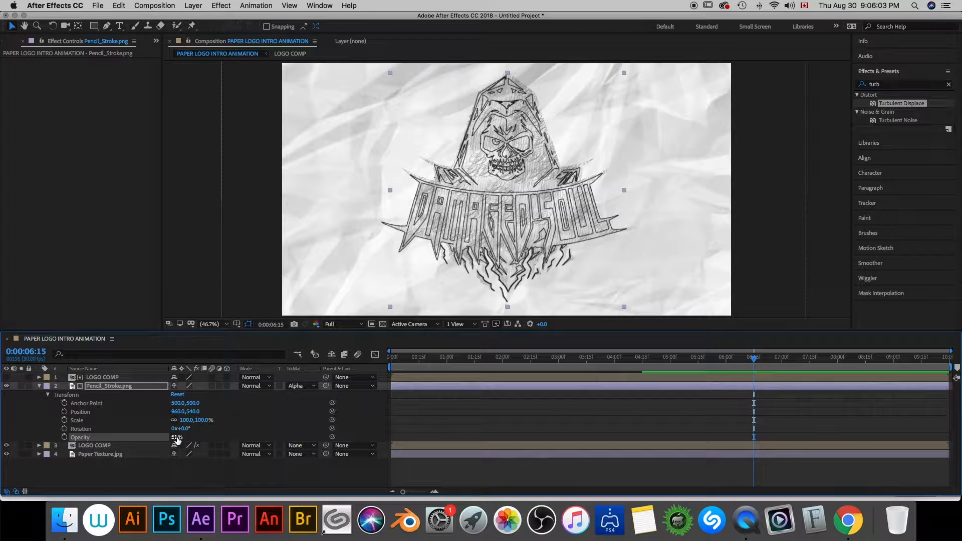
{"action": "key", "text": "Return"}
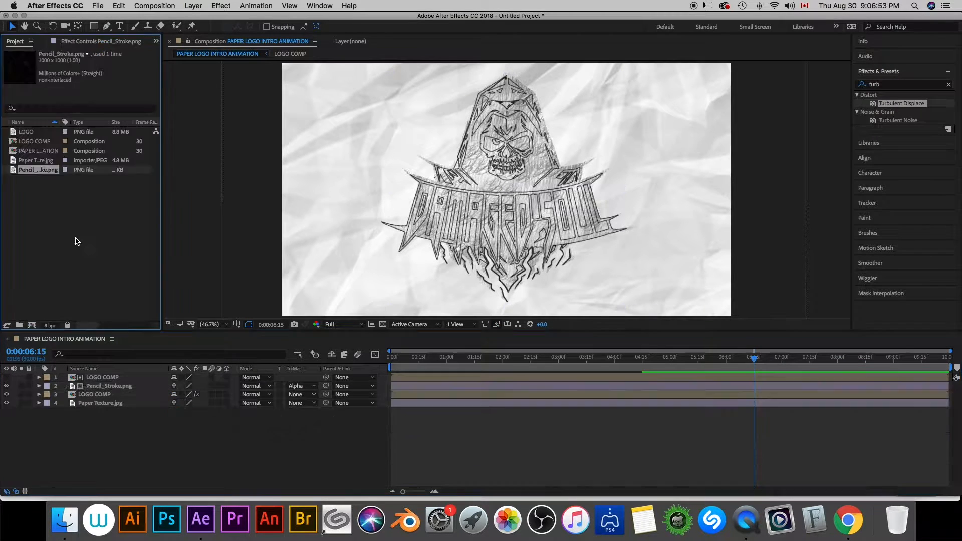
- Import Paint Splatter.mov from the Desktop and place it as the uppermost layer of the composition
{"action": "double_click", "coordinate": [77, 242]}
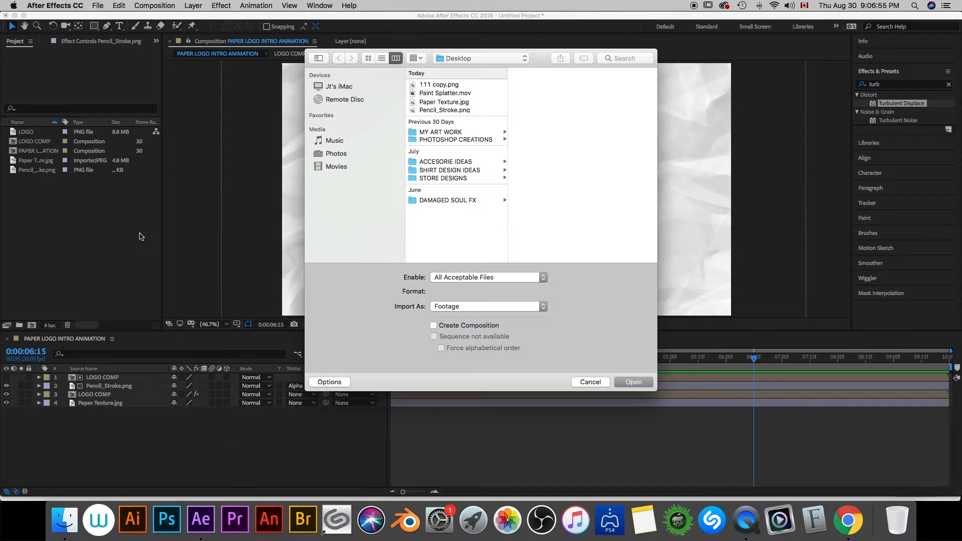
{"action": "left_click", "coordinate": [449, 95]}
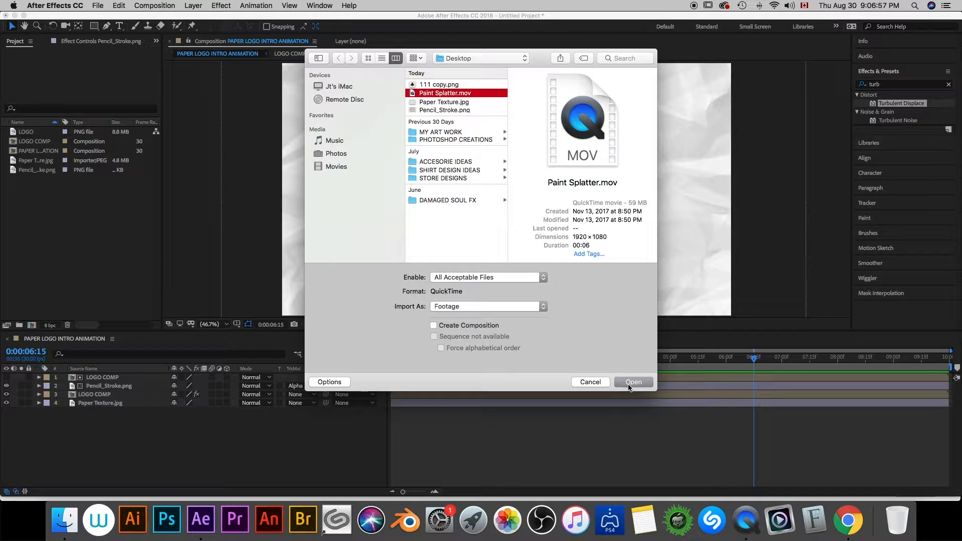
{"action": "left_click", "coordinate": [629, 383]}
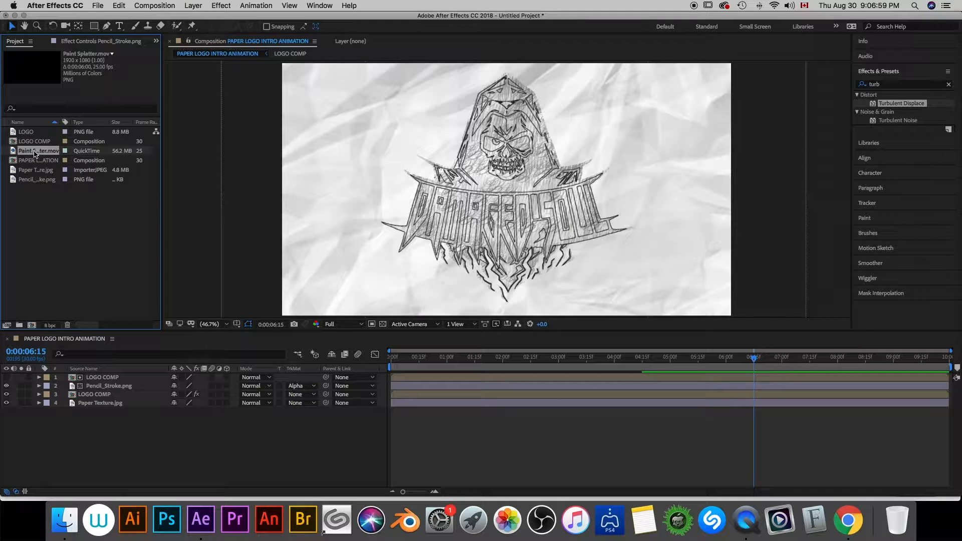
{"action": "mouse_move", "coordinate": [34, 153]}
{"action": "left_mouse_down"}
{"action": "mouse_move", "coordinate": [102, 246]}
{"action": "mouse_move", "coordinate": [94, 378]}
{"action": "left_mouse_up"}
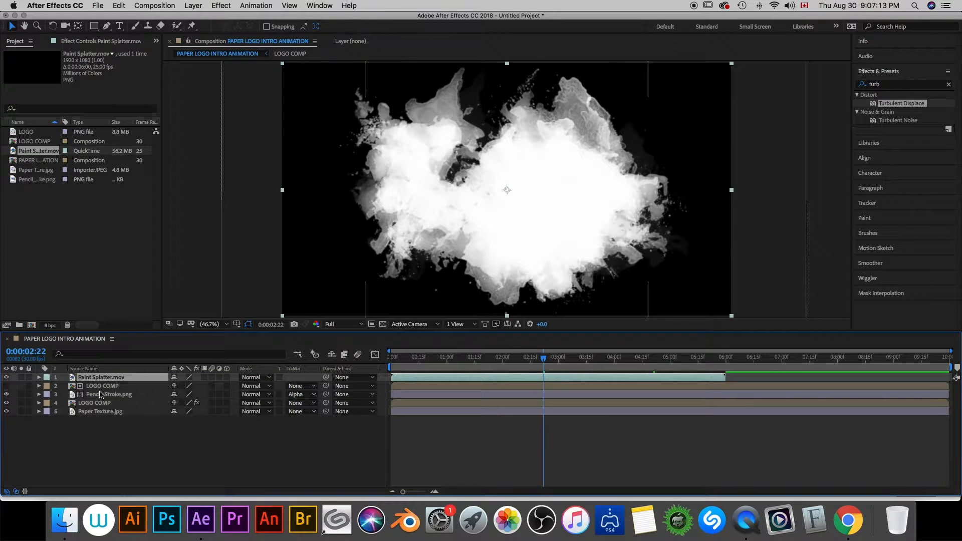
- Duplicate the LOGO COMP layer directly beneath Paint Splatter.mov and rename the copy LOGO REVEAL
{"action": "left_click", "coordinate": [110, 386]}
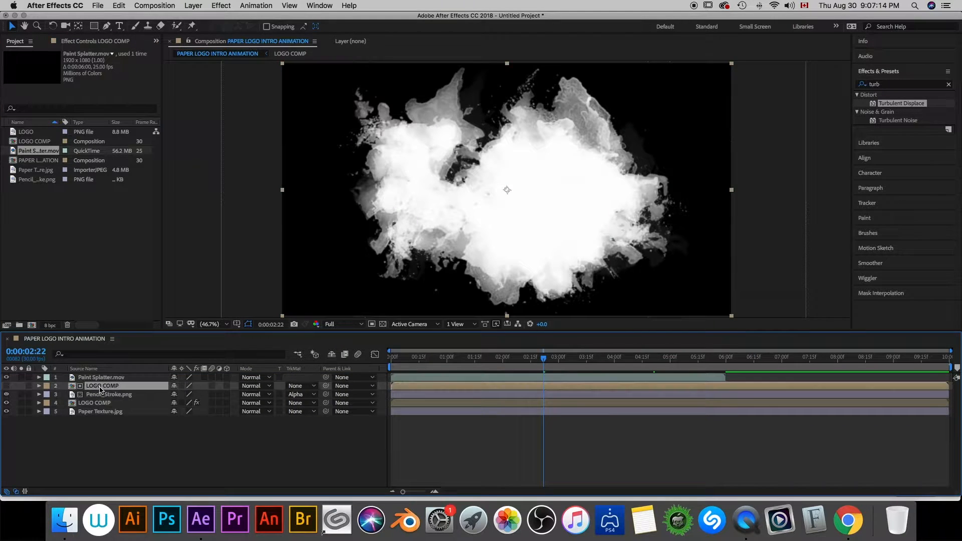
{"action": "key", "text": "super+d"}
{"action": "right_click", "coordinate": [103, 390]}
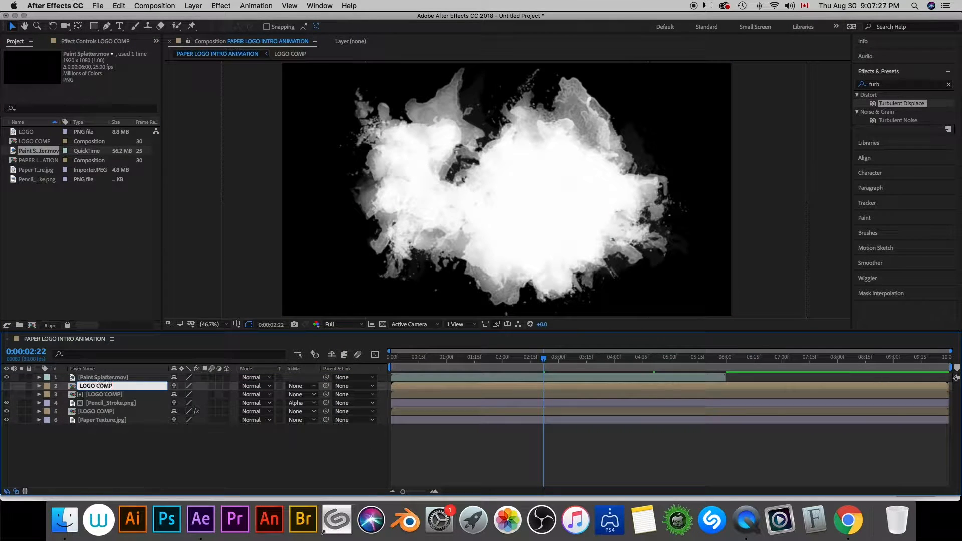
{"action": "type", "text": "reveal"}
{"action": "key", "text": "Return"}
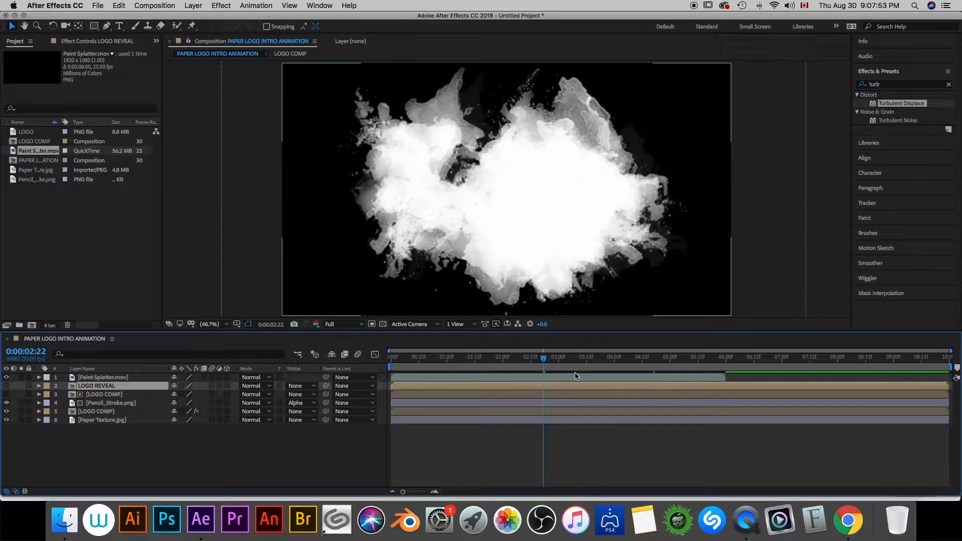
- Shift Paint Splatter.mov to start at 0:00:04:15 and make LOGO REVEAL visible through it as a Luma Matte
{"action": "mouse_move", "coordinate": [575, 376]}
{"action": "left_mouse_down"}
{"action": "mouse_move", "coordinate": [824, 378]}
{"action": "mouse_move", "coordinate": [809, 378]}
{"action": "left_mouse_up"}
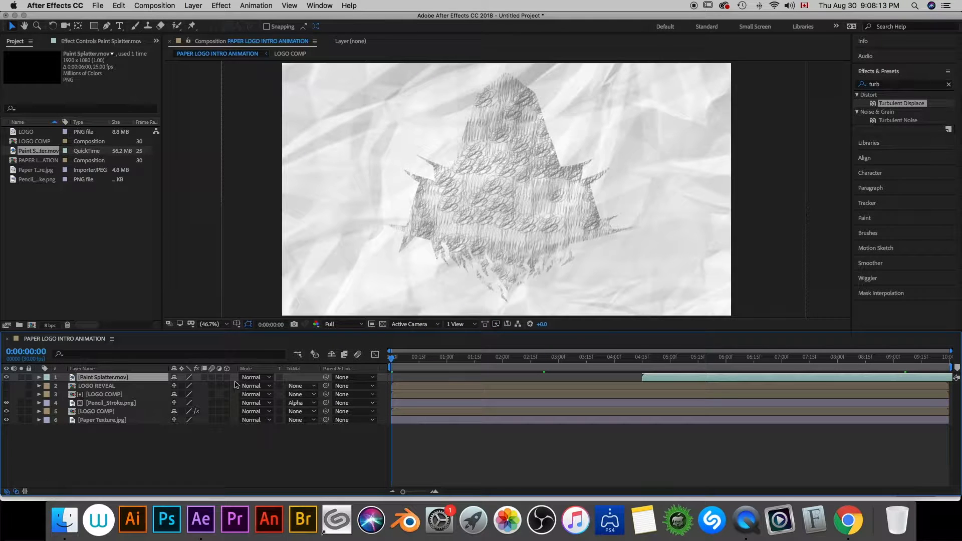
{"action": "left_click", "coordinate": [315, 386]}
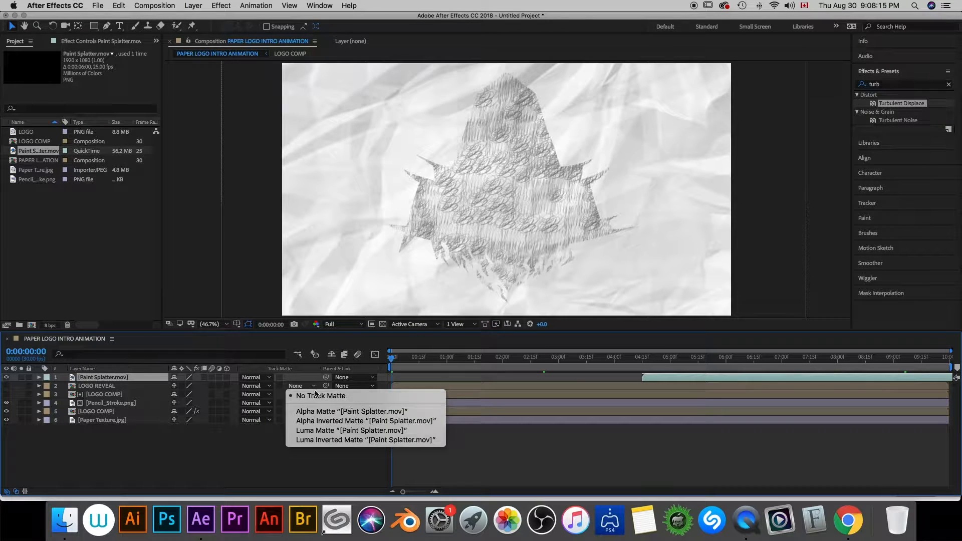
{"action": "left_click", "coordinate": [350, 431]}
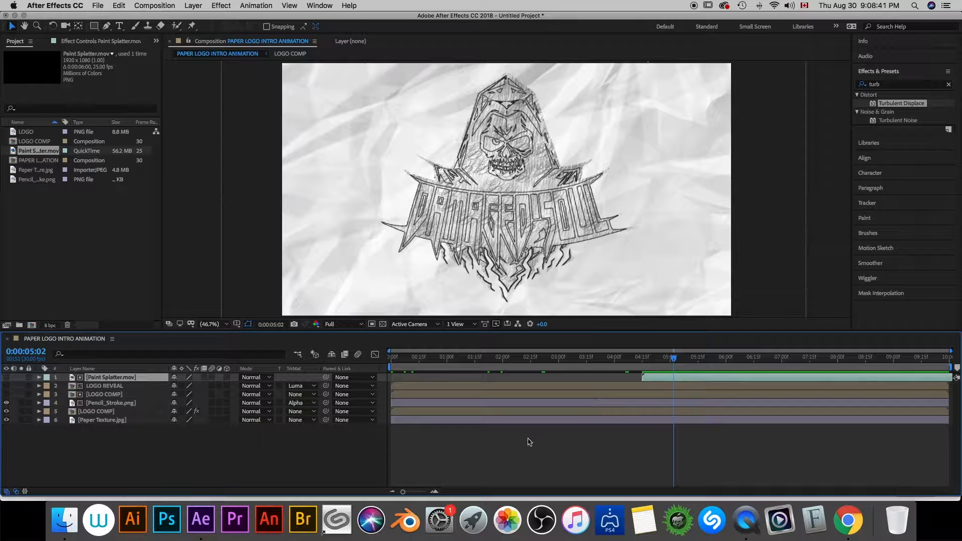
{"action": "left_click", "coordinate": [7, 386]}
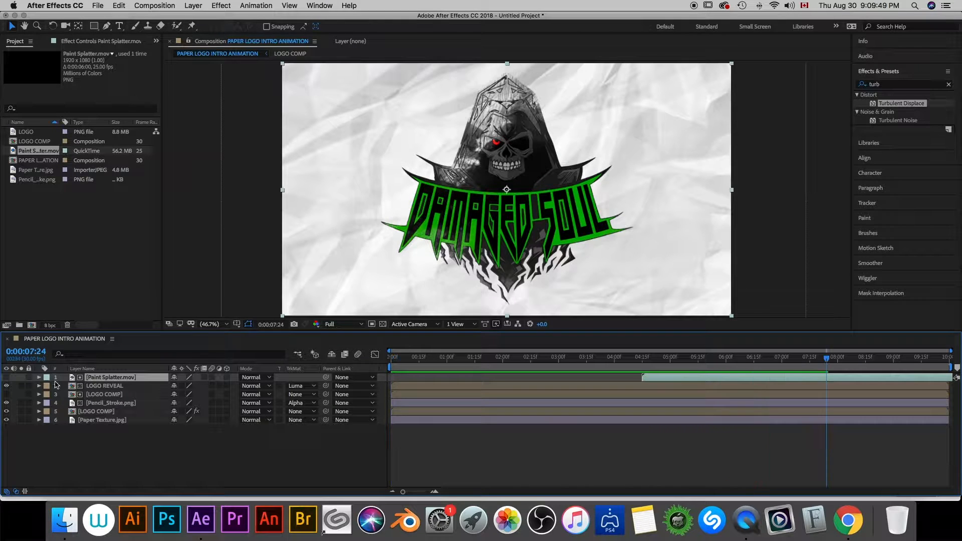
- Scale up and reposition Paint Splatter.mov so that its splatter covers the whole logo
{"action": "left_click", "coordinate": [39, 378]}
{"action": "left_click", "coordinate": [48, 386]}
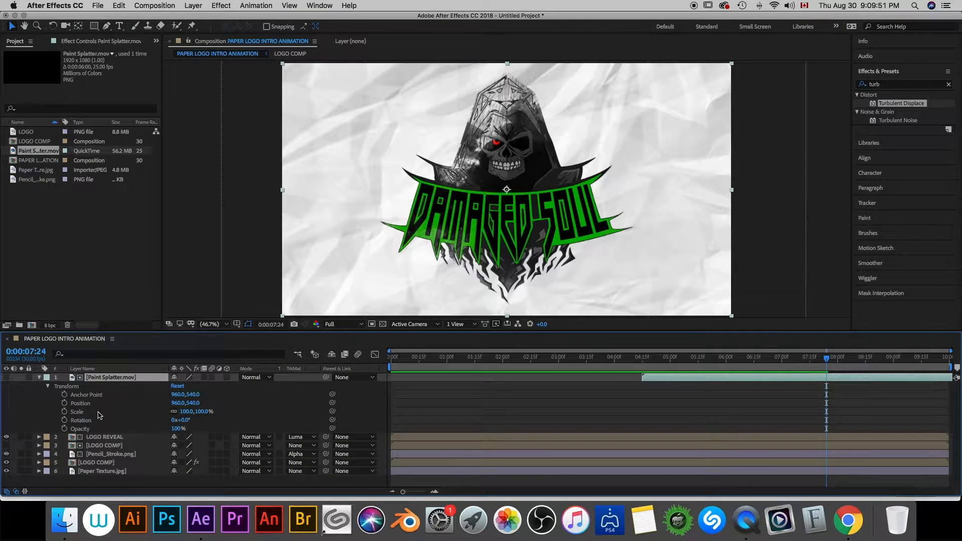
{"action": "left_click_drag", "start_coordinate": [186, 414], "coordinate": [227, 414]}
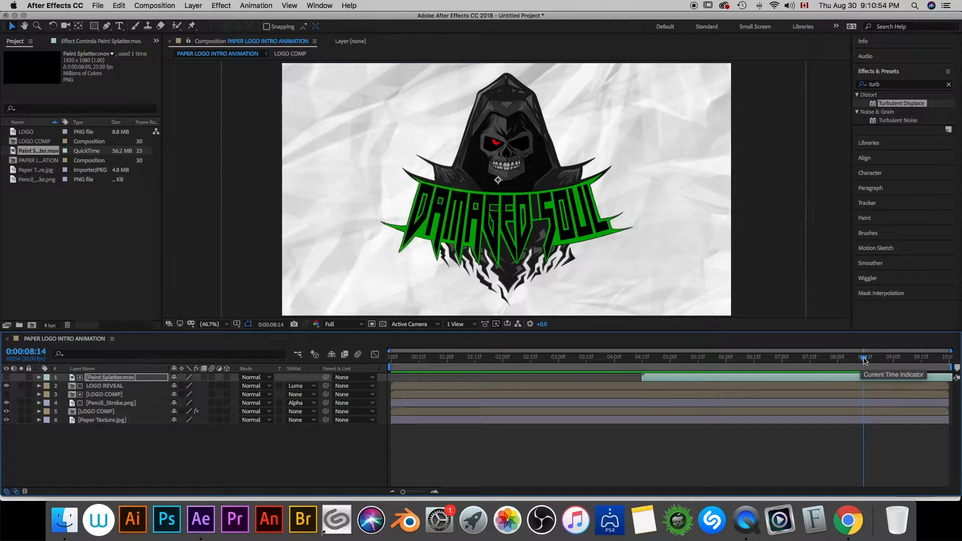
- Apply the CC Burn Film effect to the Pencil_Stroke.png layer, with the playhead at 0:00:02:00
{"action": "left_click_drag", "start_coordinate": [863, 360], "coordinate": [504, 363]}
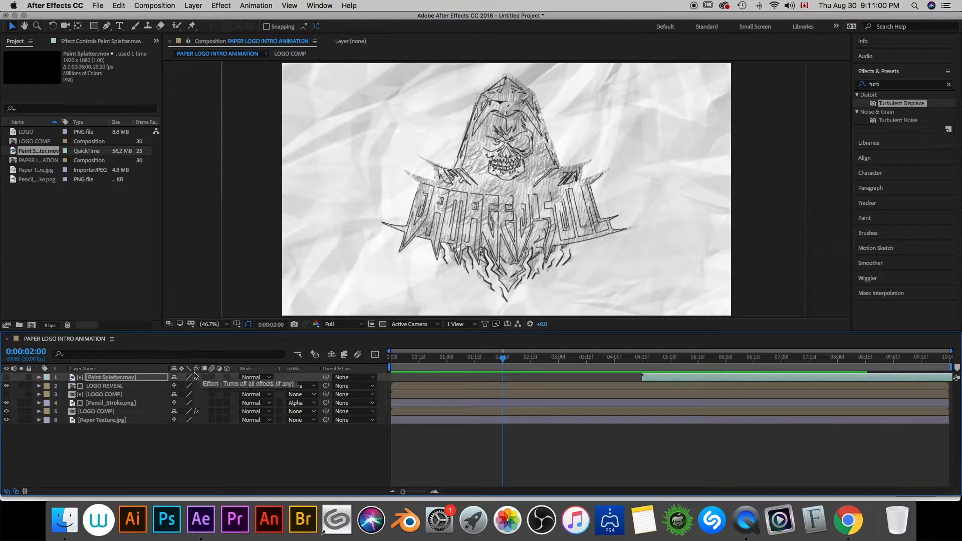
{"action": "left_click", "coordinate": [111, 403]}
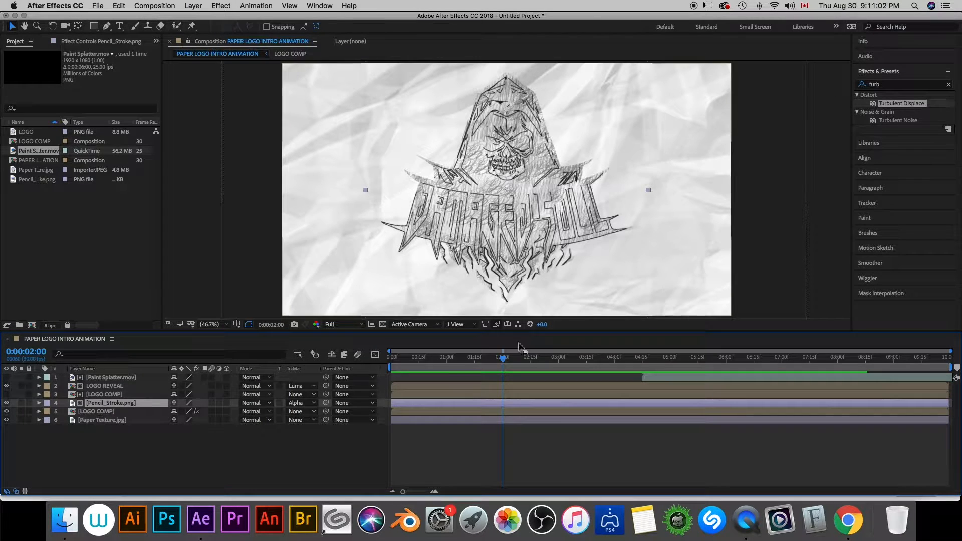
{"action": "left_click", "coordinate": [889, 85]}
{"action": "key", "text": "BackSpace"}
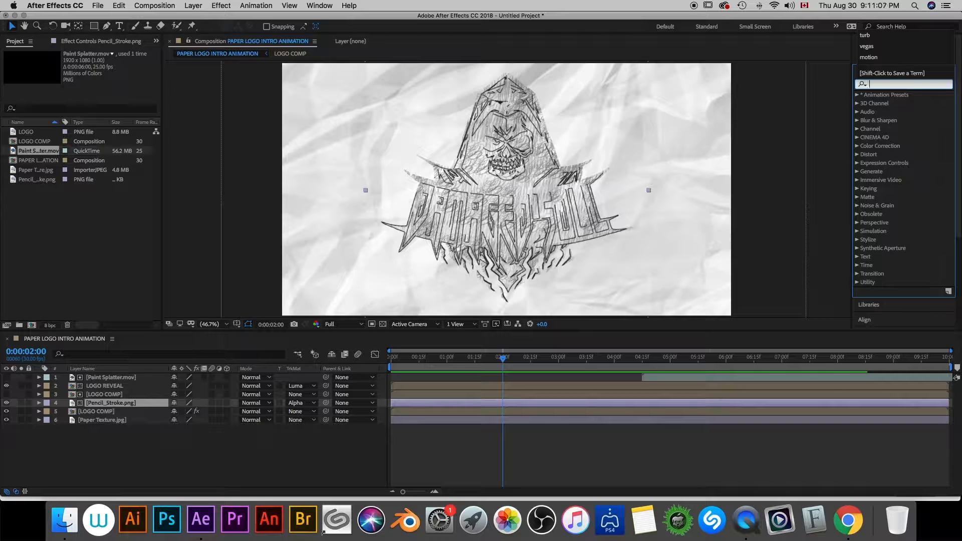
{"action": "type", "text": "cc bur"}
{"action": "mouse_move", "coordinate": [894, 103]}
{"action": "left_mouse_down"}
{"action": "mouse_move", "coordinate": [743, 130]}
{"action": "mouse_move", "coordinate": [351, 323]}
{"action": "mouse_move", "coordinate": [111, 403]}
{"action": "left_mouse_up"}
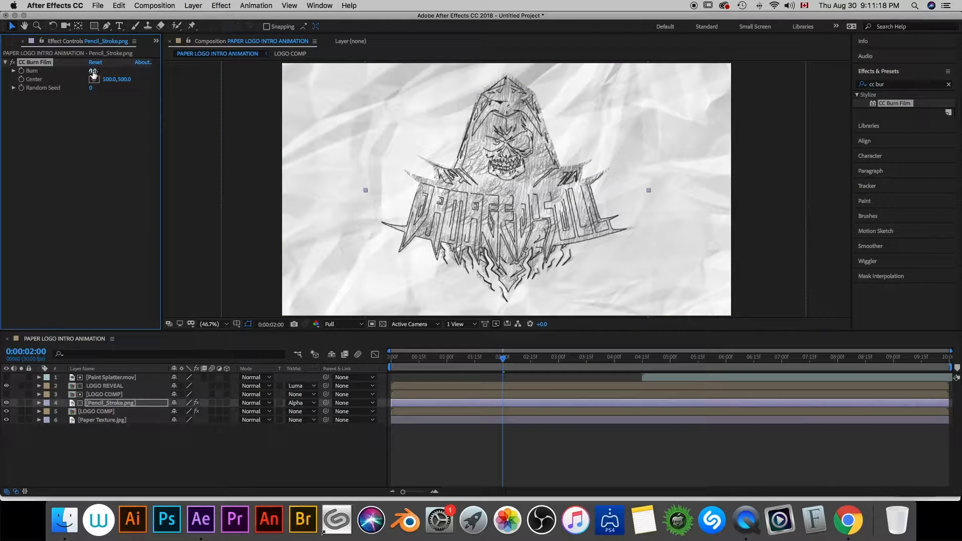
- Set CC Burn Film's Burn to 75 with a keyframe at 0:00:02:00, and its Random Seed to 20
{"action": "left_click", "coordinate": [92, 71]}
{"action": "type", "text": "75"}
{"action": "key", "text": "Return"}
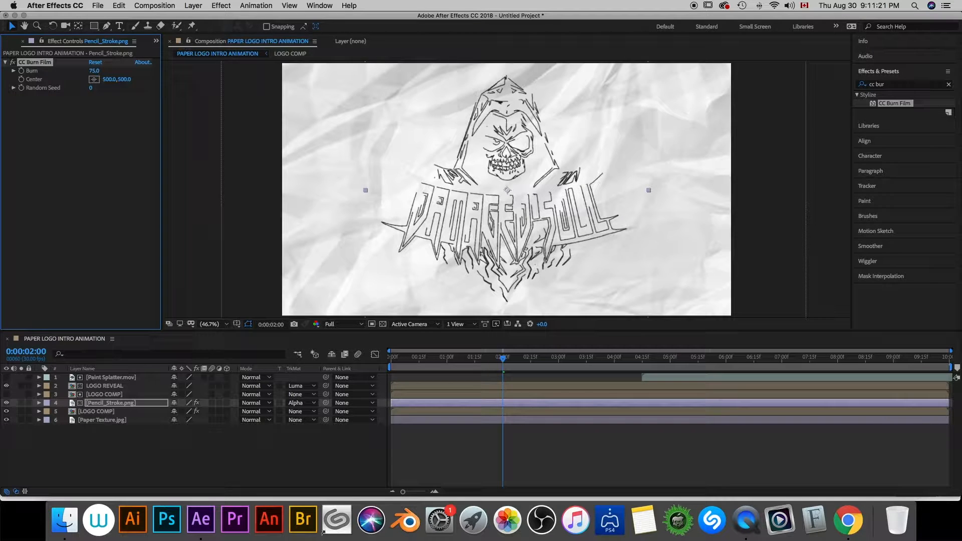
{"action": "left_click", "coordinate": [91, 87]}
{"action": "type", "text": "20"}
{"action": "key", "text": "Return"}
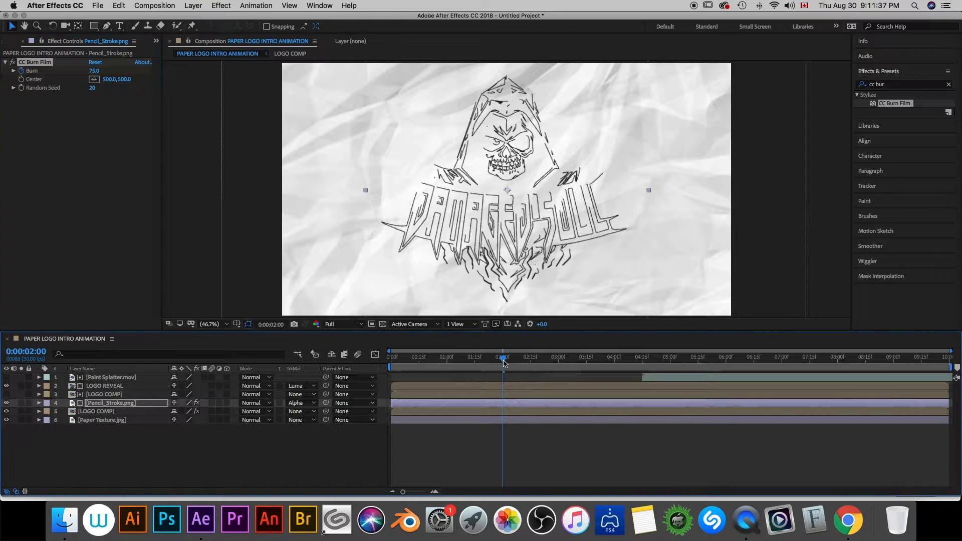
- Keyframe CC Burn Film's Burn at 0 at 0:00:04:15 on the Pencil_Stroke.png layer
{"action": "left_click_drag", "start_coordinate": [505, 362], "coordinate": [644, 364]}
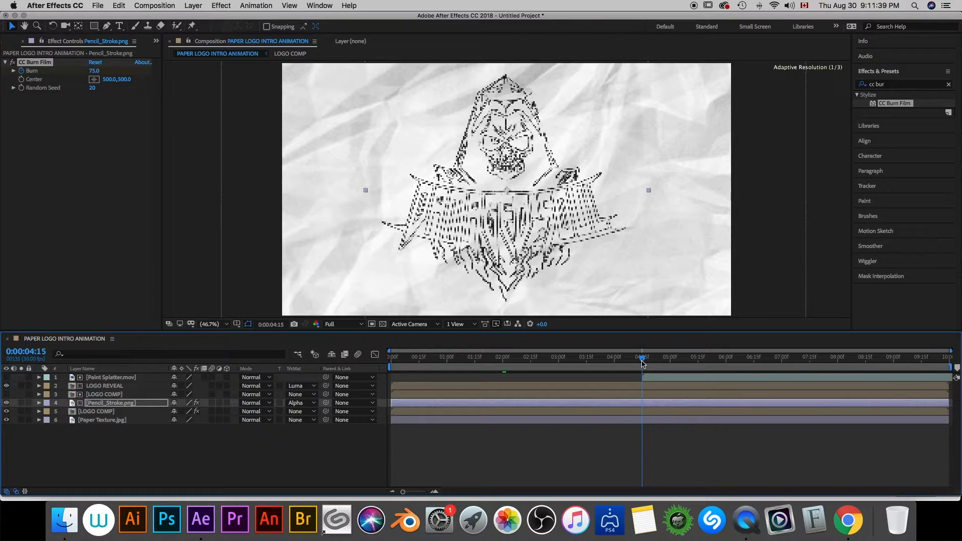
{"action": "left_click", "coordinate": [94, 70]}
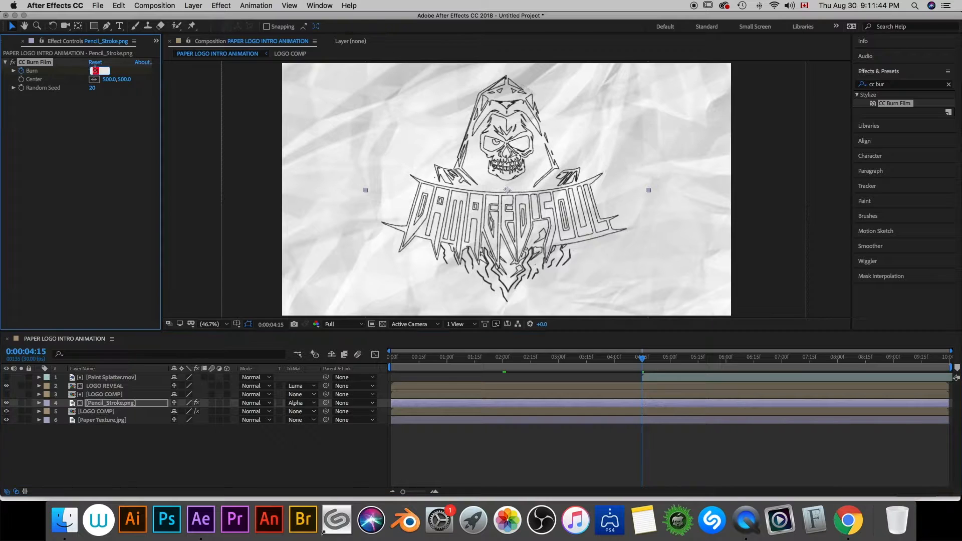
{"action": "key", "text": "Return"}
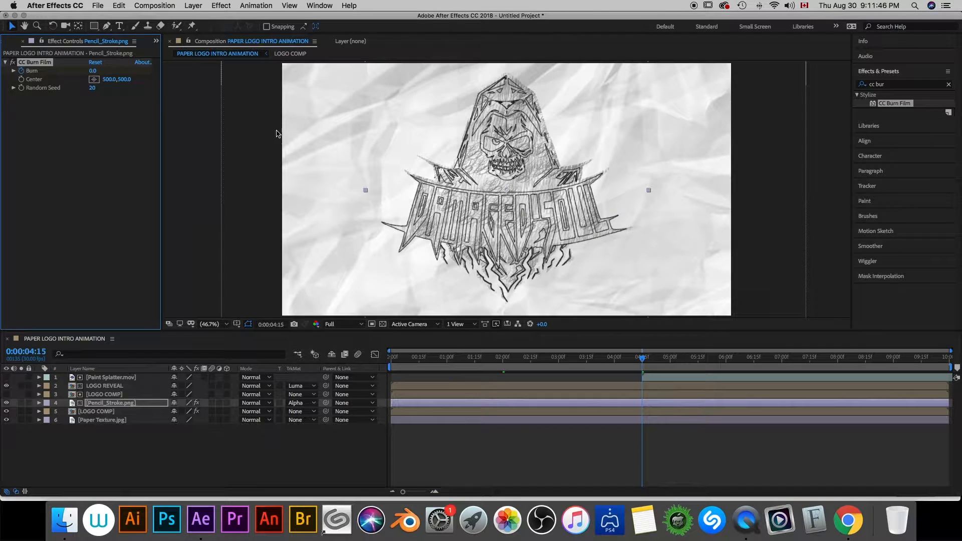
- Apply Easy Ease to both Burn keyframes of Pencil_Stroke.png and preview the animation from the start
{"action": "key", "text": "Home"}
{"action": "key", "text": "u"}
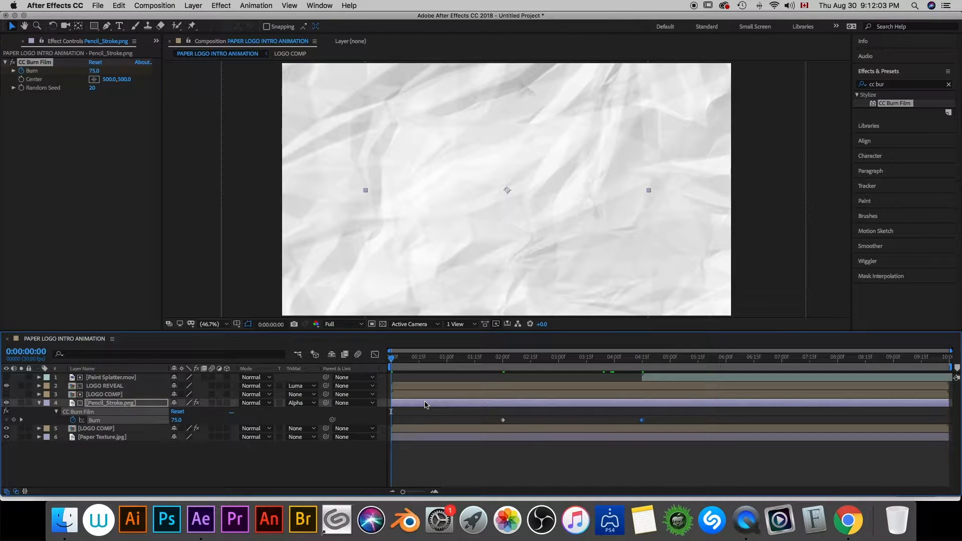
{"action": "left_click", "coordinate": [503, 419]}
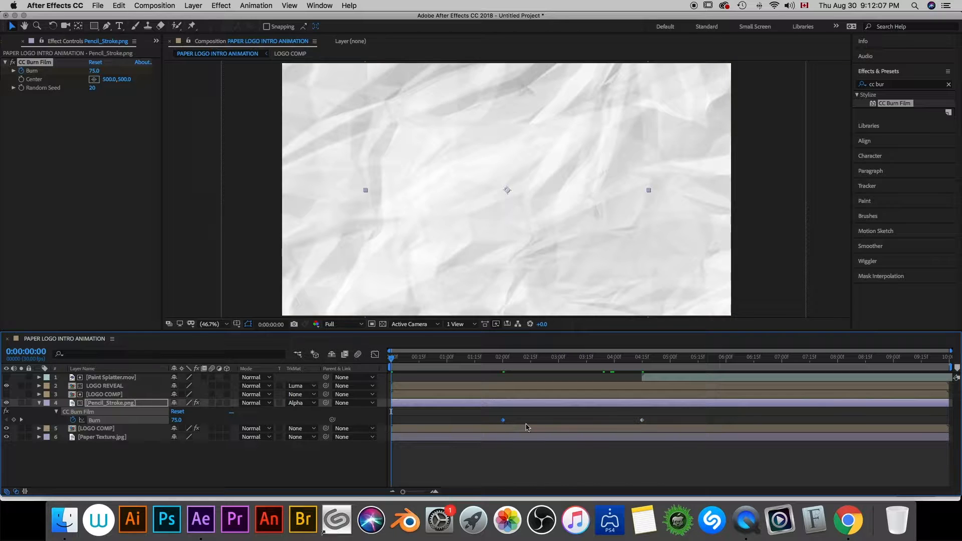
{"action": "right_click", "coordinate": [642, 421]}
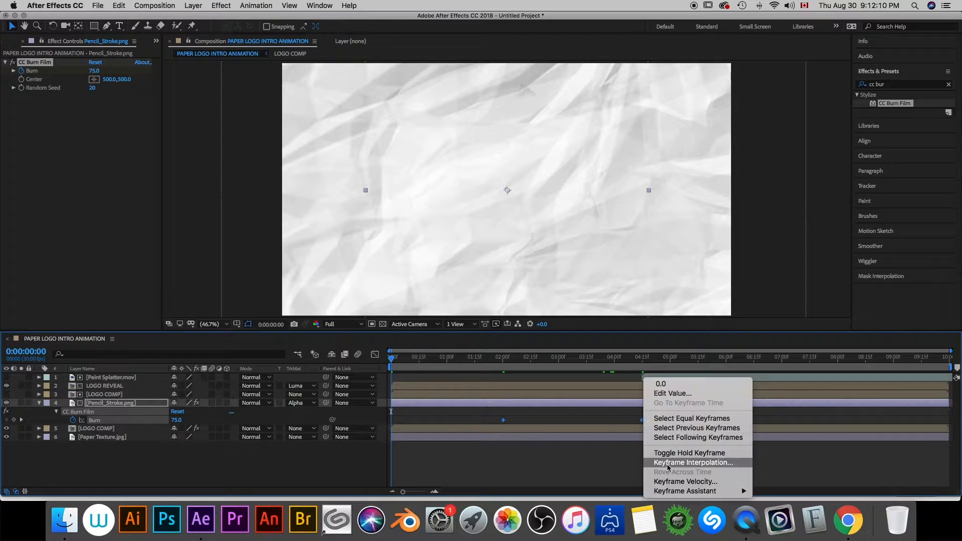
{"action": "mouse_move", "coordinate": [694, 492]}
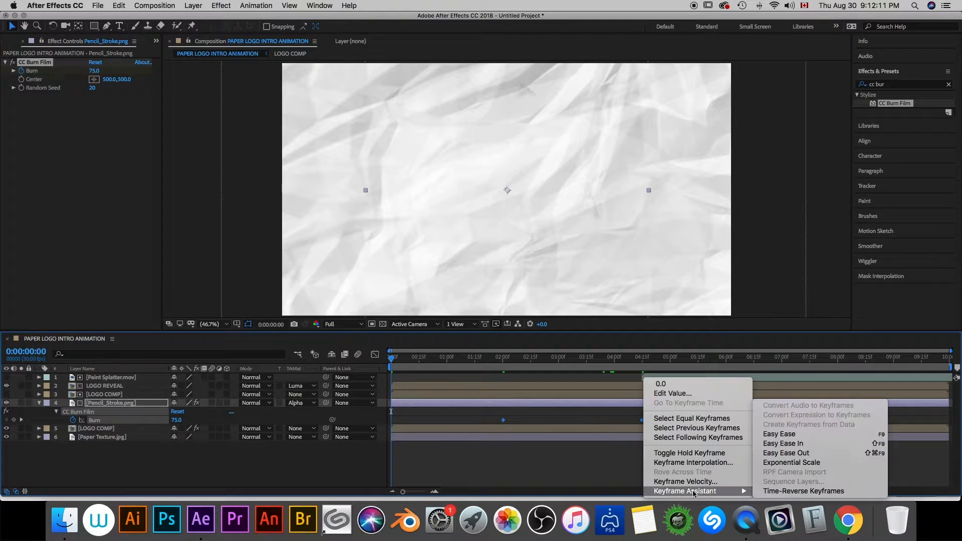
{"action": "left_click", "coordinate": [800, 435]}
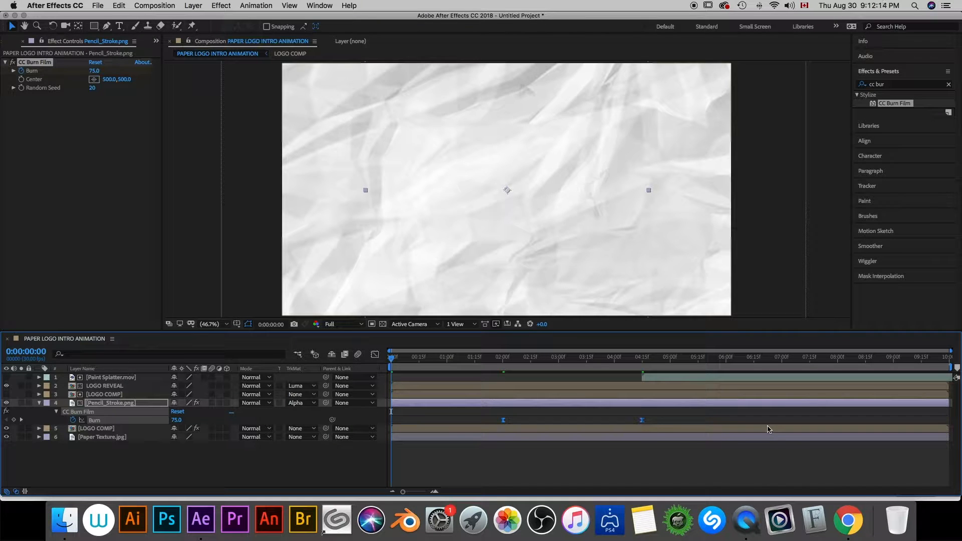
{"action": "key", "text": "space"}
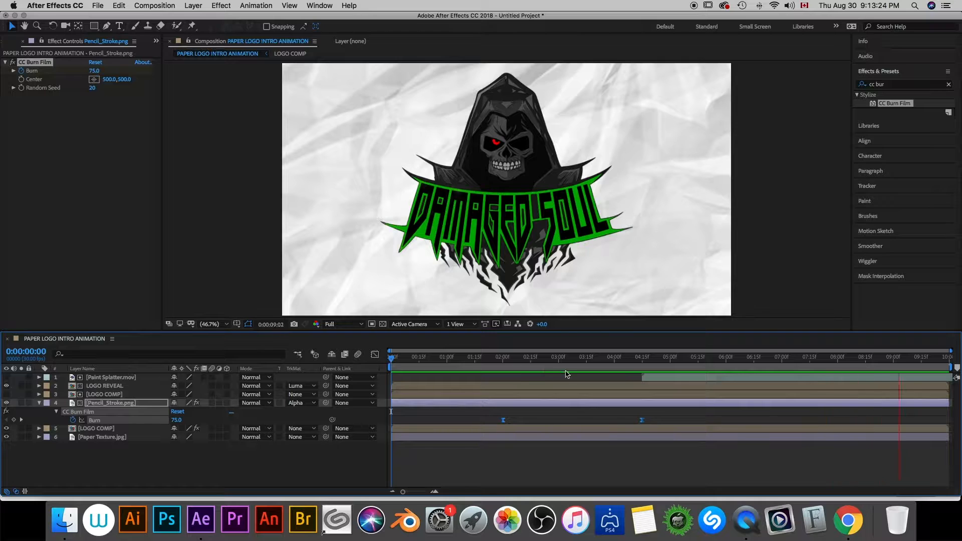
{"action": "key", "text": "space"}
- Turn all layers of the composition, from Paint Splatter.mov to Paper Texture.jpg, into 3D layers
{"action": "left_click_drag", "start_coordinate": [67, 444], "coordinate": [49, 377]}
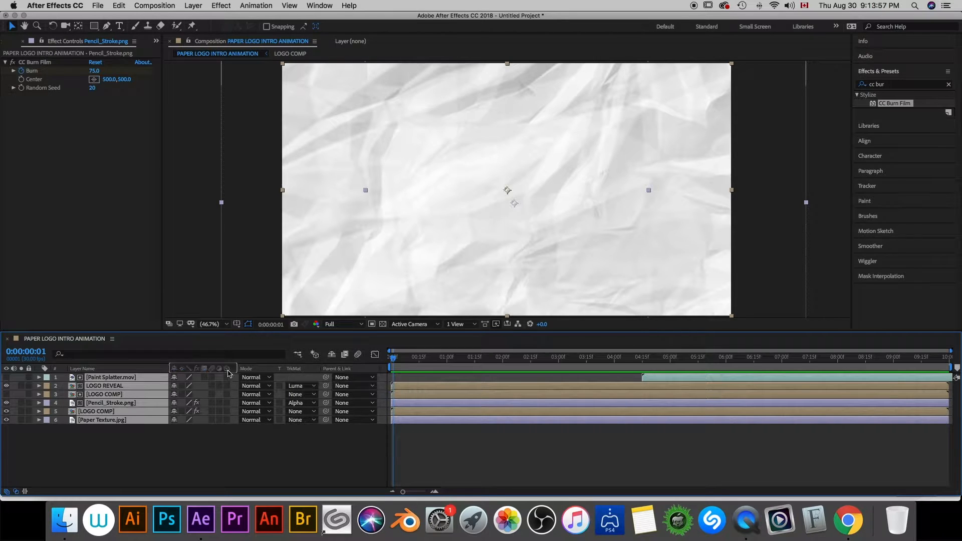
{"action": "left_click", "coordinate": [227, 386]}
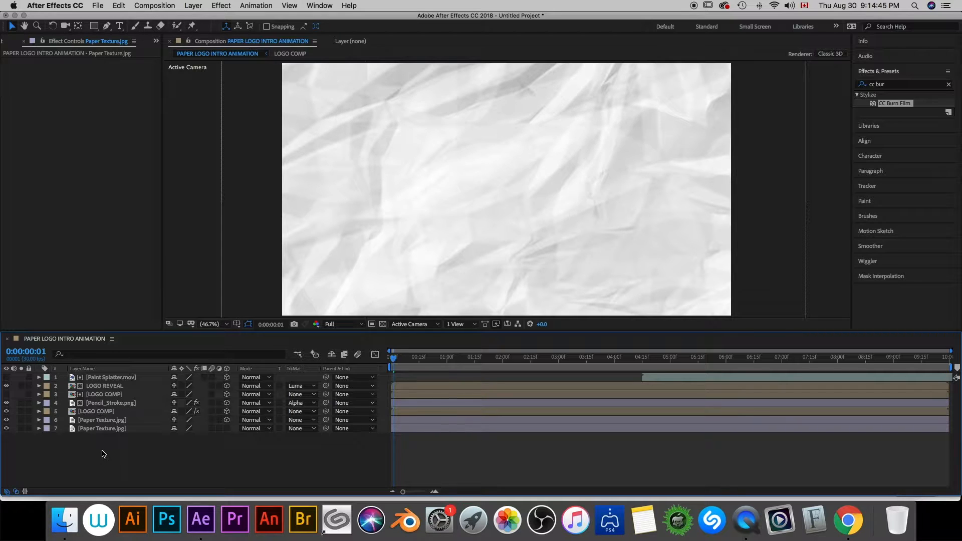
- Add a two-node camera to the composition using the 35mm preset
{"action": "right_click", "coordinate": [106, 454]}
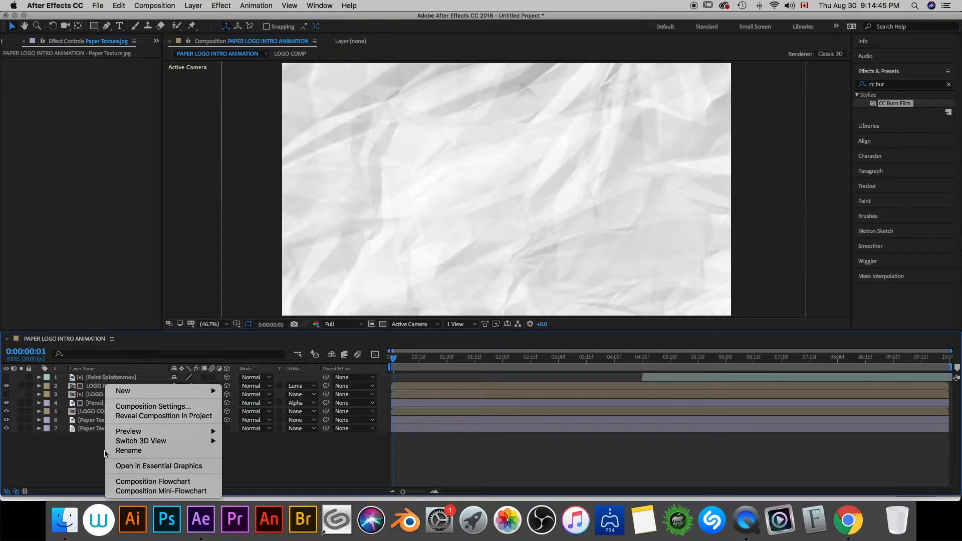
{"action": "mouse_move", "coordinate": [143, 391]}
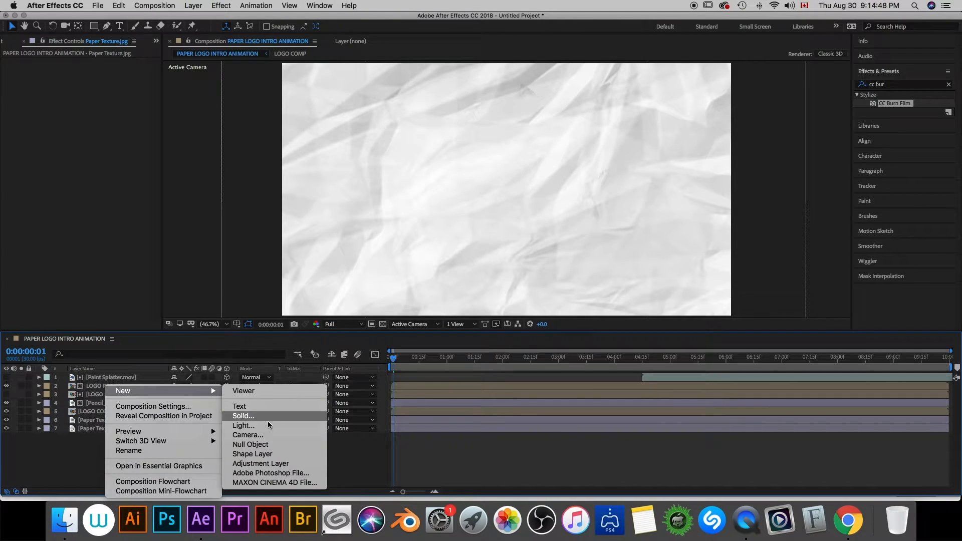
{"action": "left_click", "coordinate": [266, 433]}
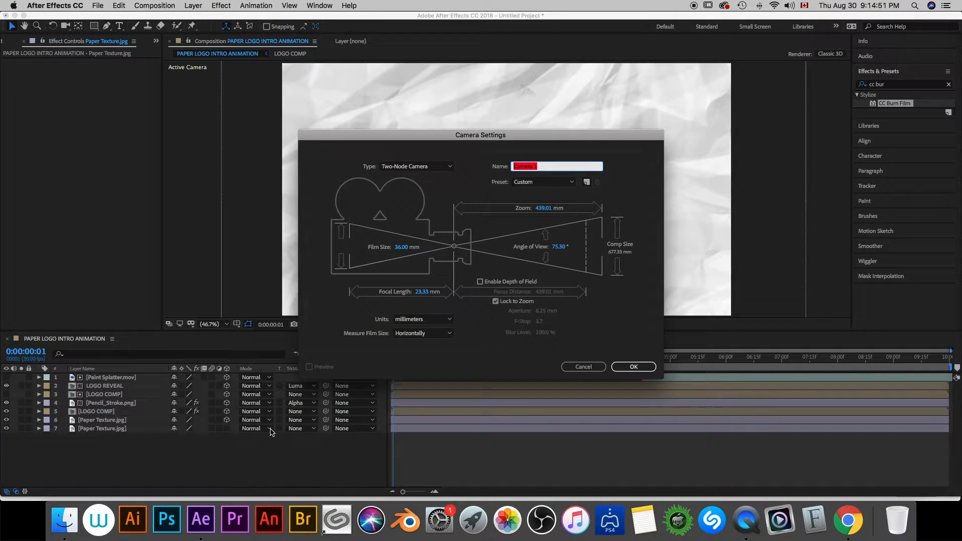
{"action": "left_click", "coordinate": [570, 183]}
{"action": "left_click", "coordinate": [549, 262]}
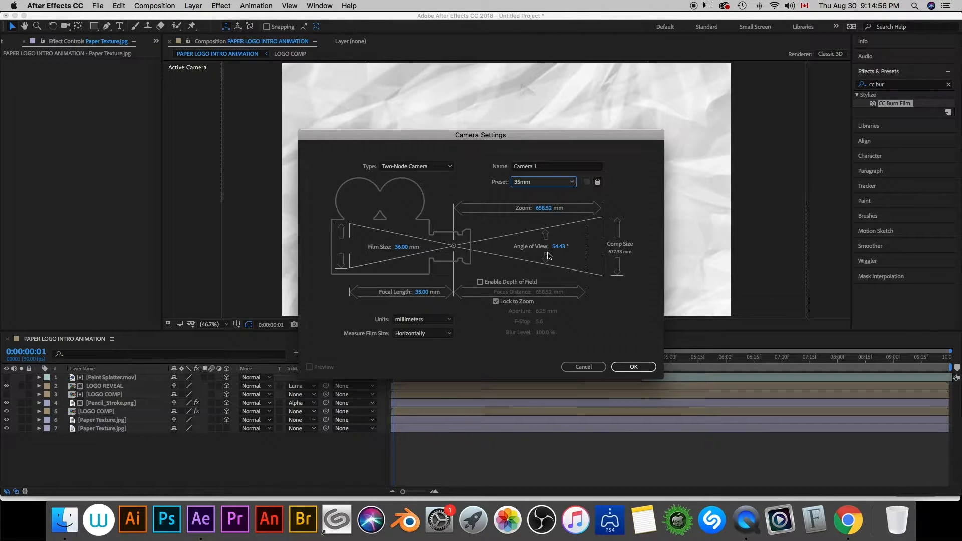
{"action": "left_click", "coordinate": [632, 367]}
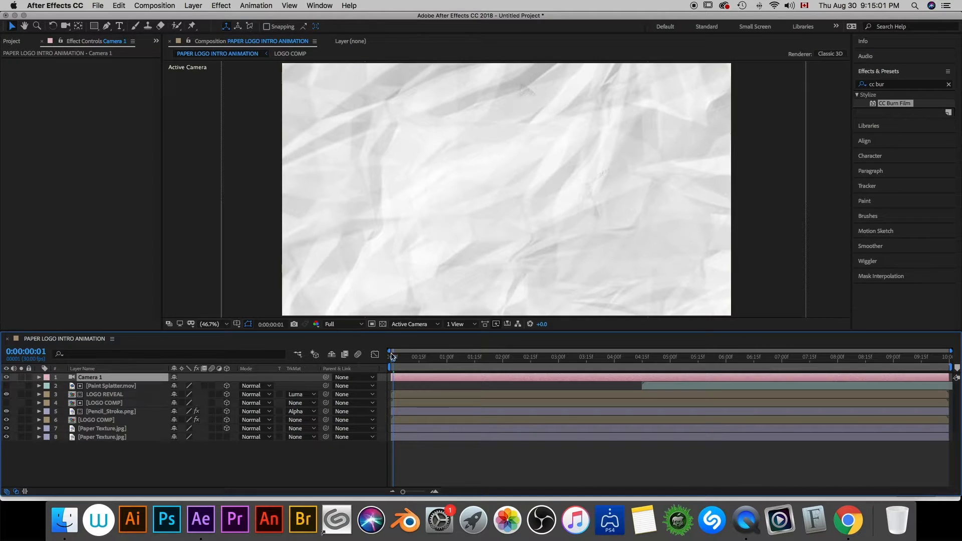
- Set keyframes for the camera's Position and Orientation at 0:00:06:00
{"action": "left_click_drag", "start_coordinate": [392, 356], "coordinate": [727, 356]}
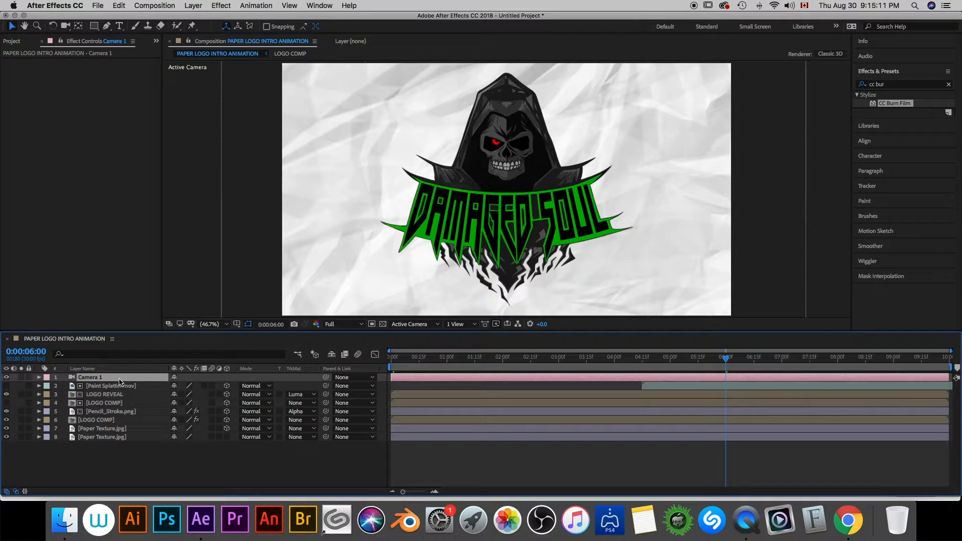
{"action": "key", "text": "p"}
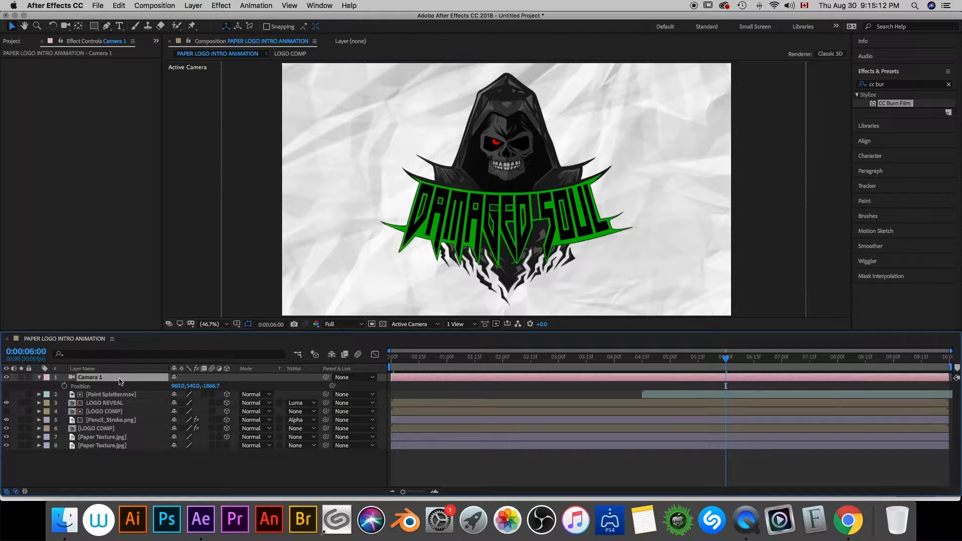
{"action": "left_click", "coordinate": [64, 386]}
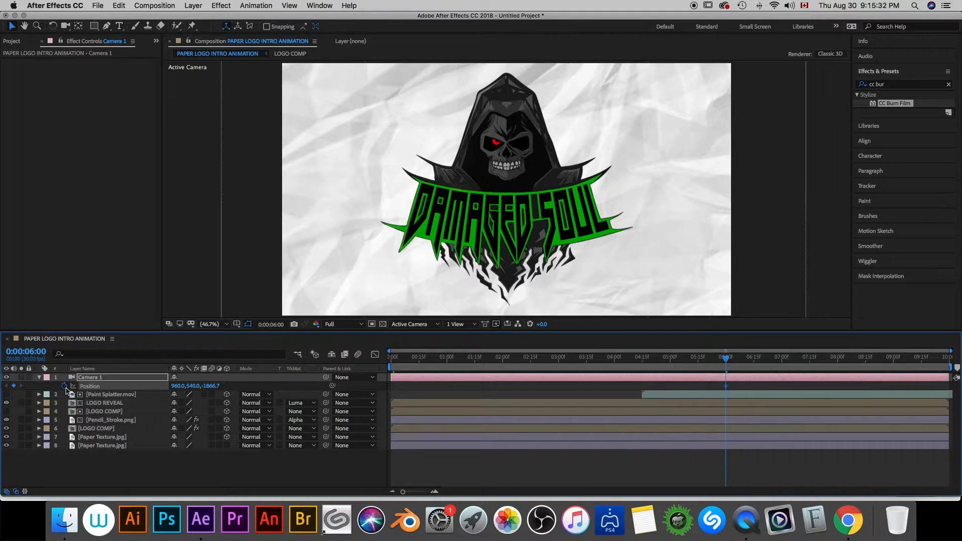
{"action": "key", "text": "r"}
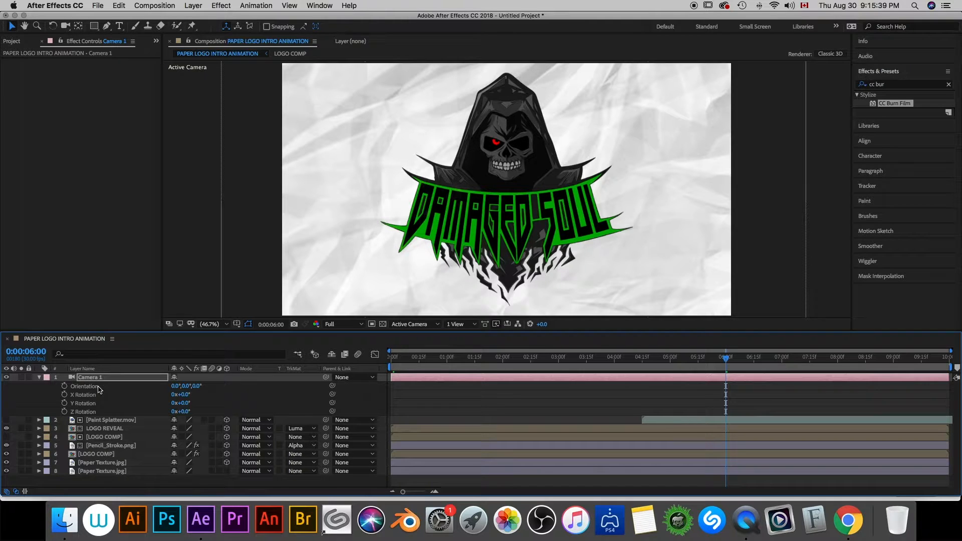
{"action": "left_click", "coordinate": [65, 387]}
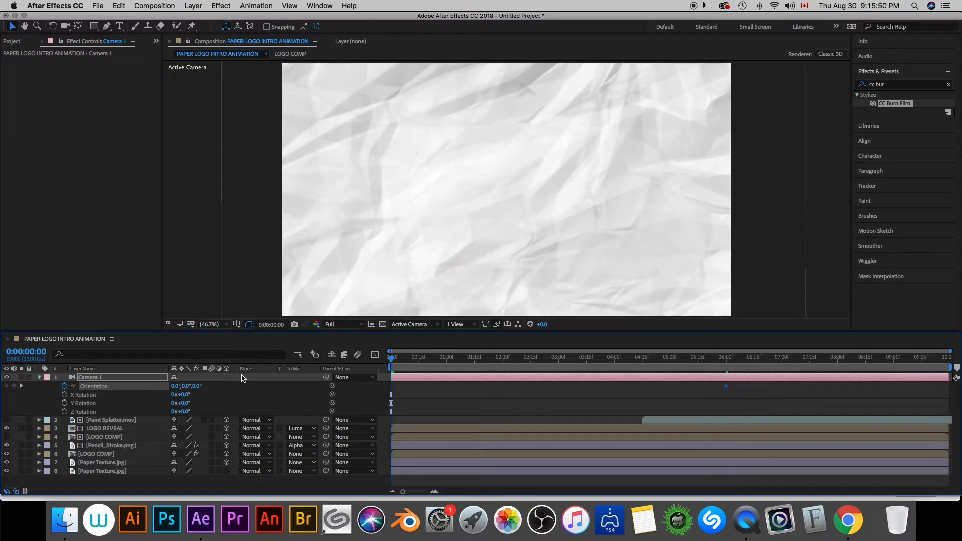
- Orbit the camera to an angled view of the paper at 0:00:00:00 and set its Z orientation to about 60°
{"action": "left_click_drag", "start_coordinate": [480, 261], "coordinate": [480, 205]}
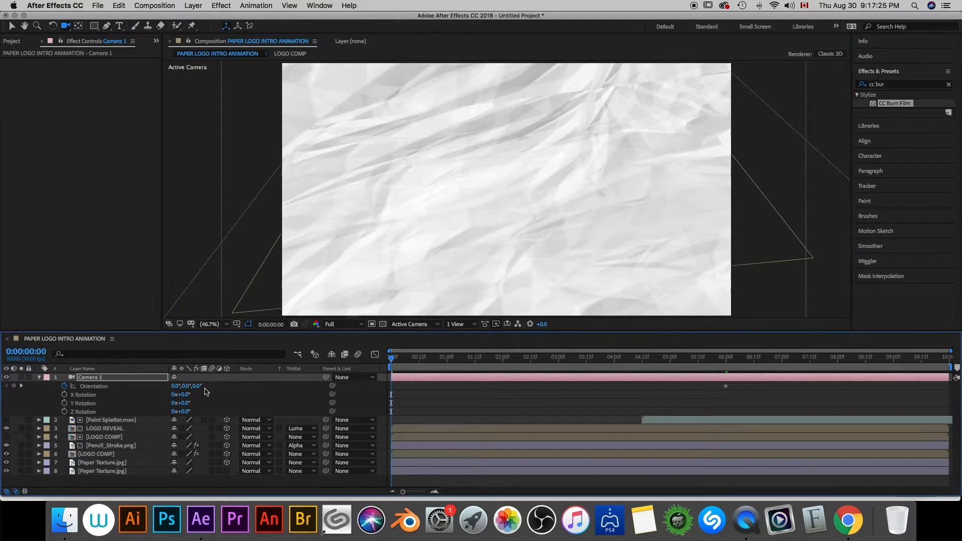
{"action": "left_click_drag", "start_coordinate": [551, 201], "coordinate": [507, 225]}
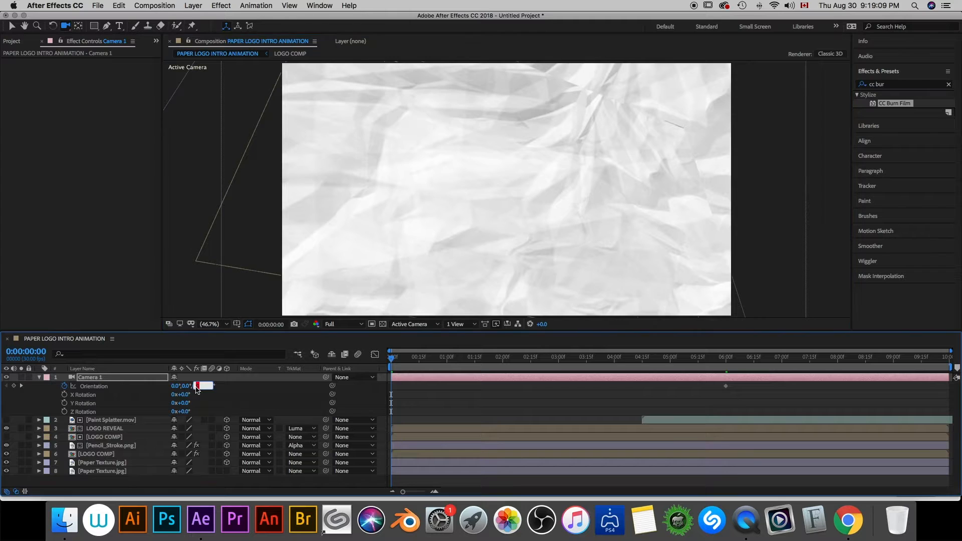
{"action": "key", "text": "Return"}
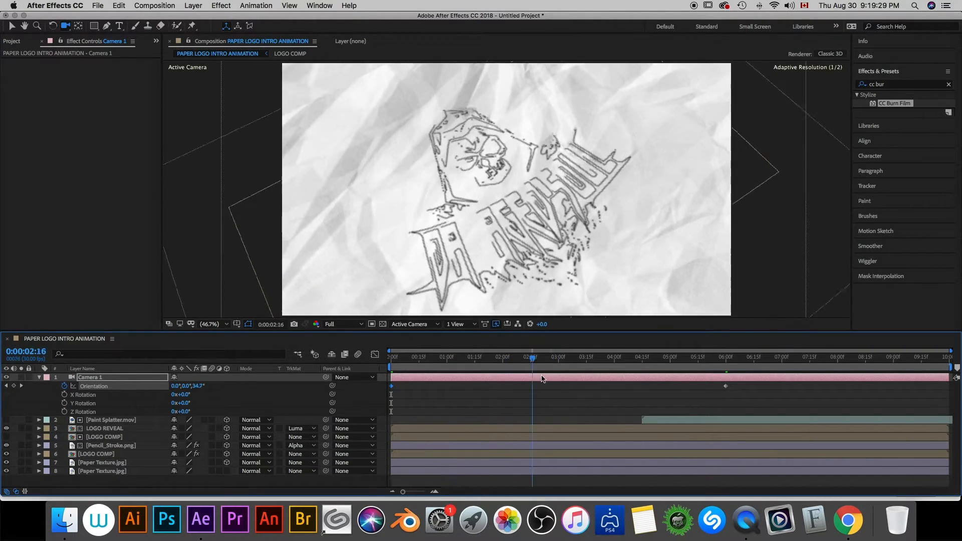
- Dolly the camera back to a Z position of about -2214 at 0:00:06:00 so the logo appears smaller
{"action": "left_click_drag", "start_coordinate": [591, 396], "coordinate": [722, 402]}
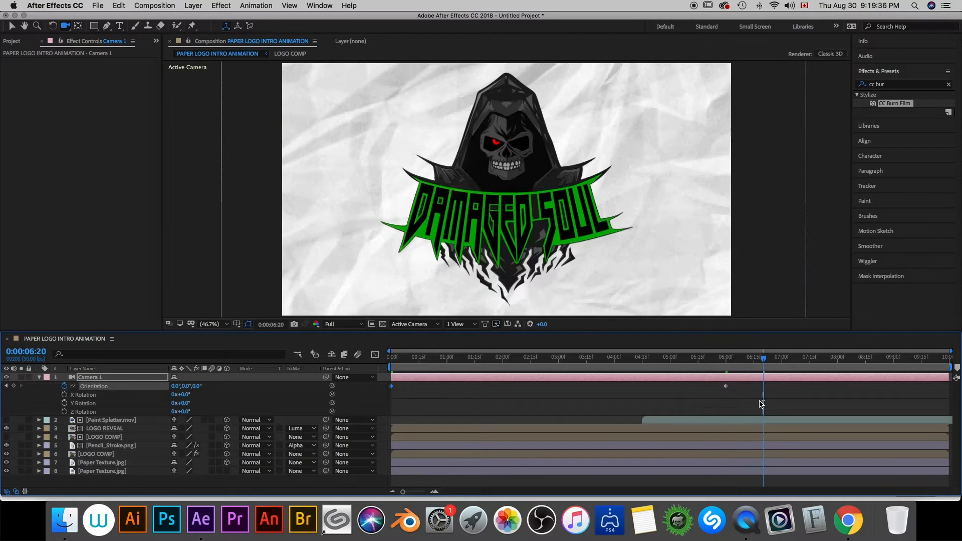
{"action": "left_click", "coordinate": [724, 368]}
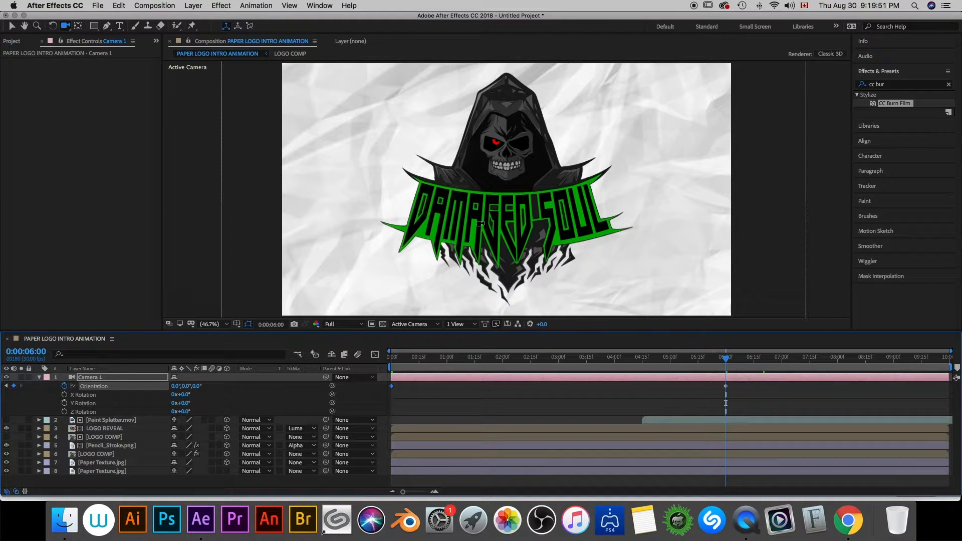
{"action": "key", "text": "c"}
{"action": "key", "text": "c"}
{"action": "key", "text": "c"}
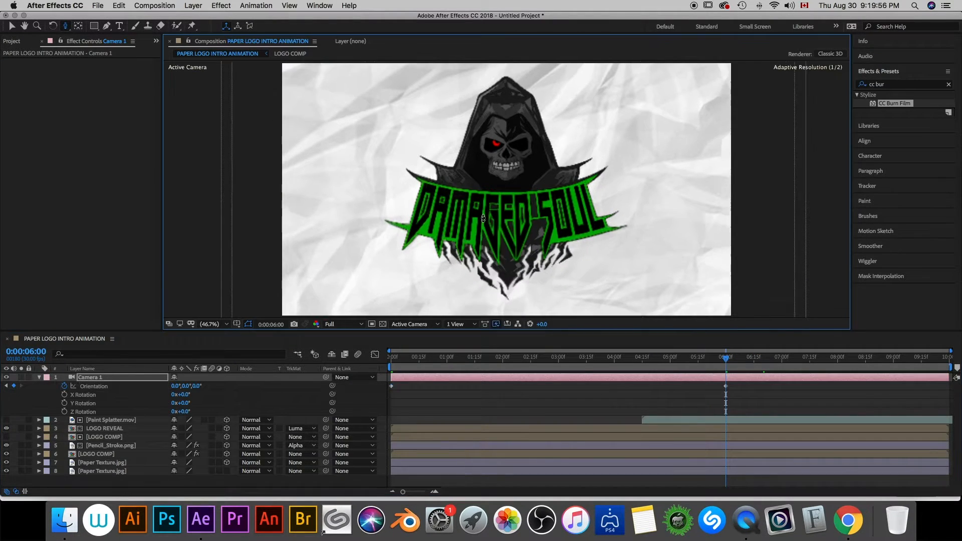
{"action": "left_click_drag", "start_coordinate": [481, 235], "coordinate": [493, 254]}
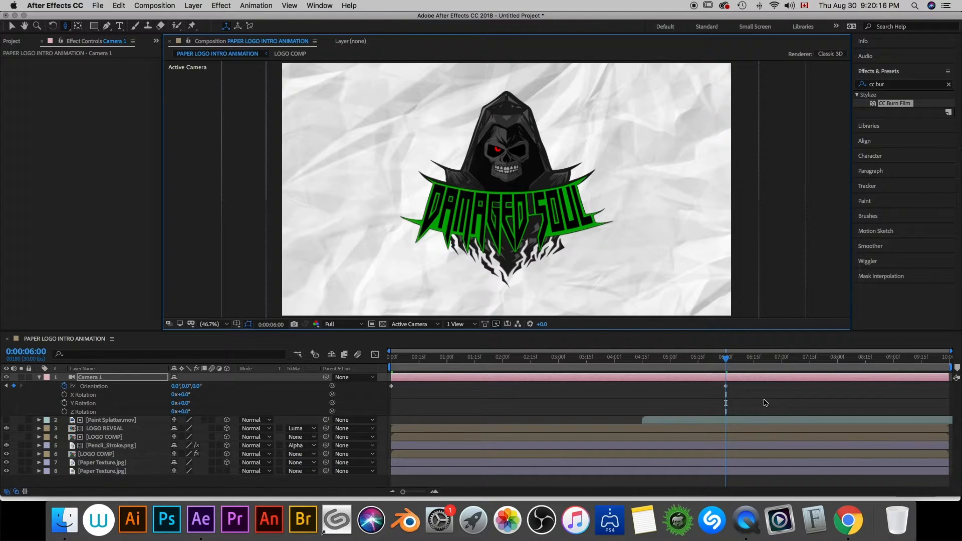
- Apply Easy Ease to all of the camera's Position and Orientation keyframes
{"action": "left_click", "coordinate": [39, 378]}
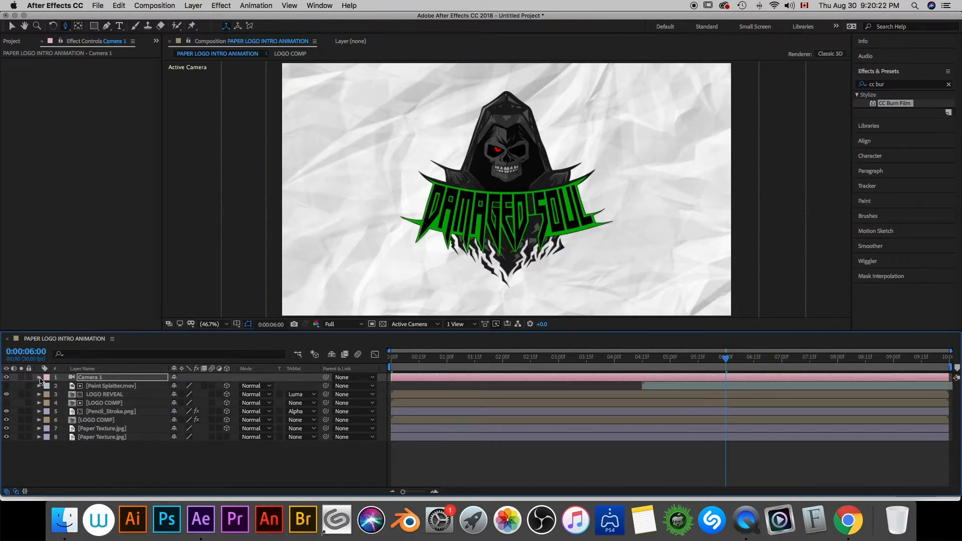
{"action": "left_click", "coordinate": [39, 378]}
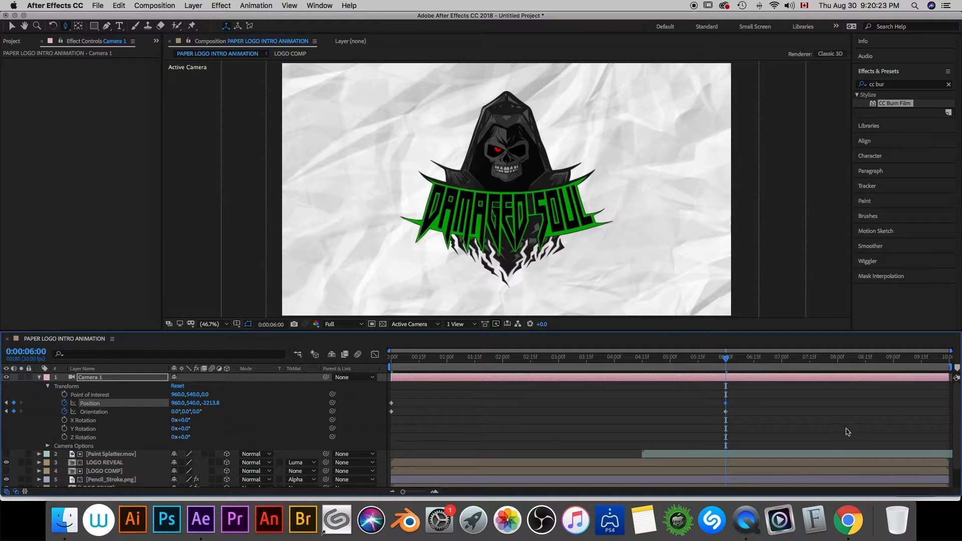
{"action": "left_click_drag", "start_coordinate": [746, 434], "coordinate": [381, 395]}
{"action": "right_click", "coordinate": [391, 404]}
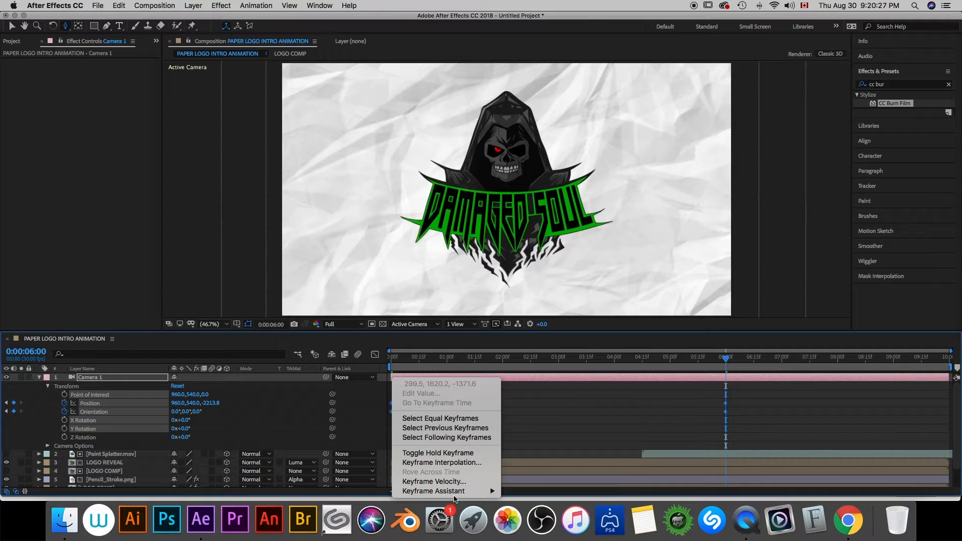
{"action": "mouse_move", "coordinate": [457, 491]}
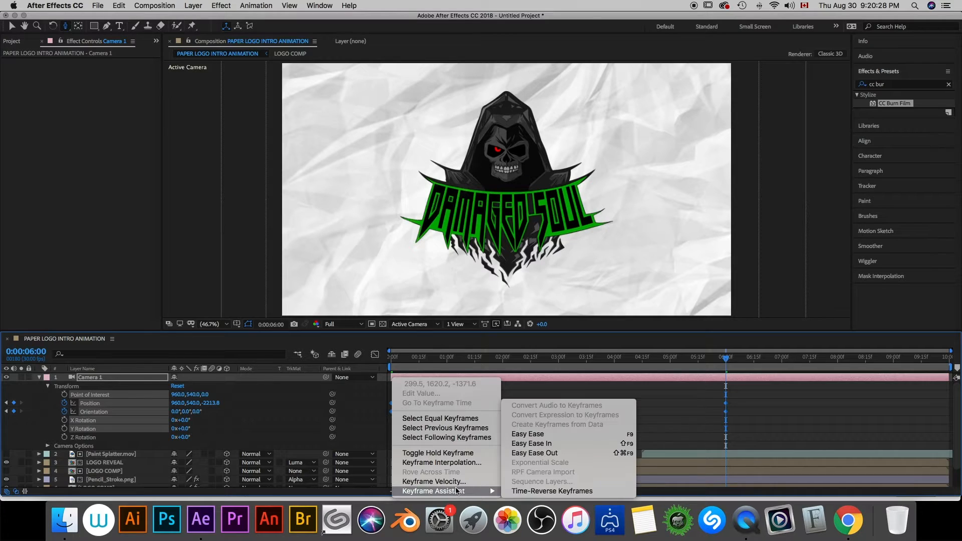
{"action": "left_click", "coordinate": [546, 434]}
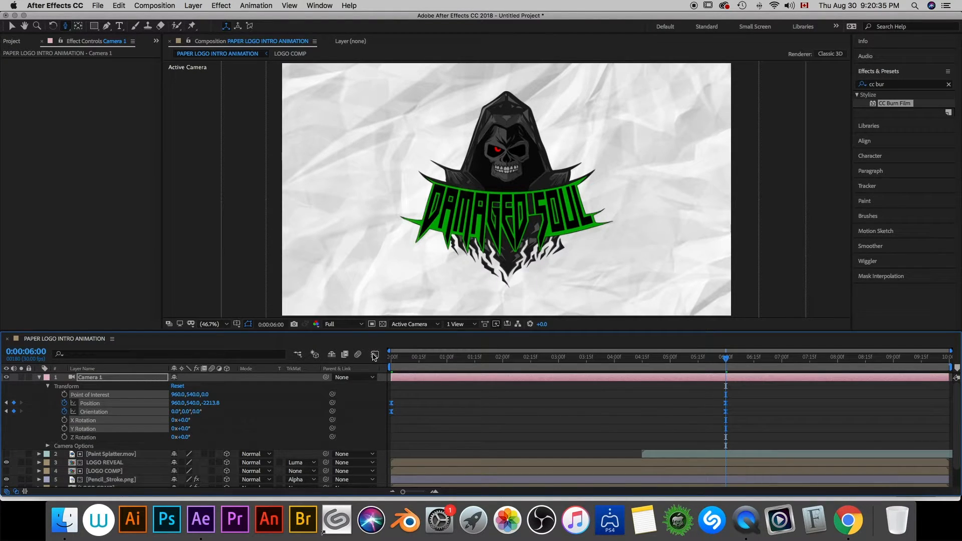
- Stretch the incoming ease of the camera's 0:00:06:00 keyframes back to about 0:00:03:00 in the speed graph
{"action": "left_click", "coordinate": [374, 355]}
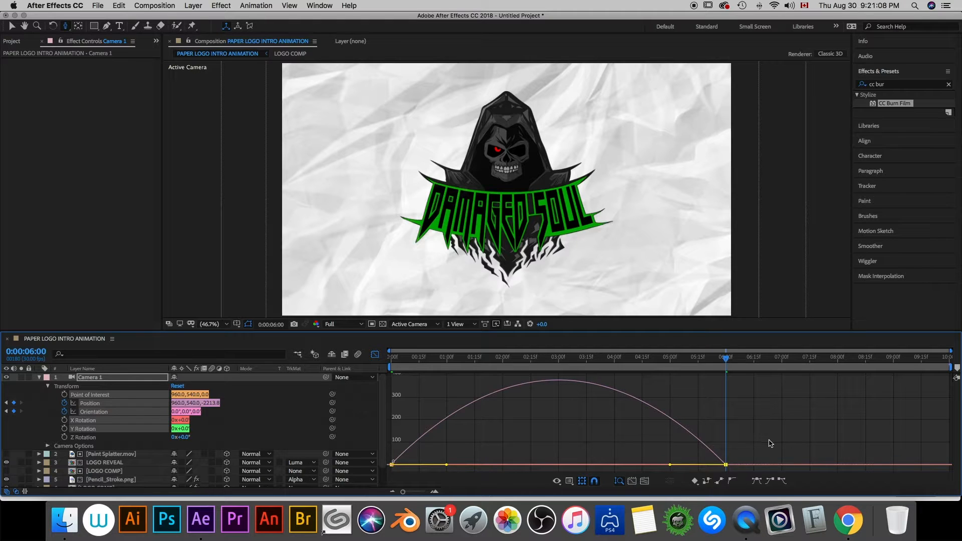
{"action": "left_click_drag", "start_coordinate": [770, 443], "coordinate": [708, 470]}
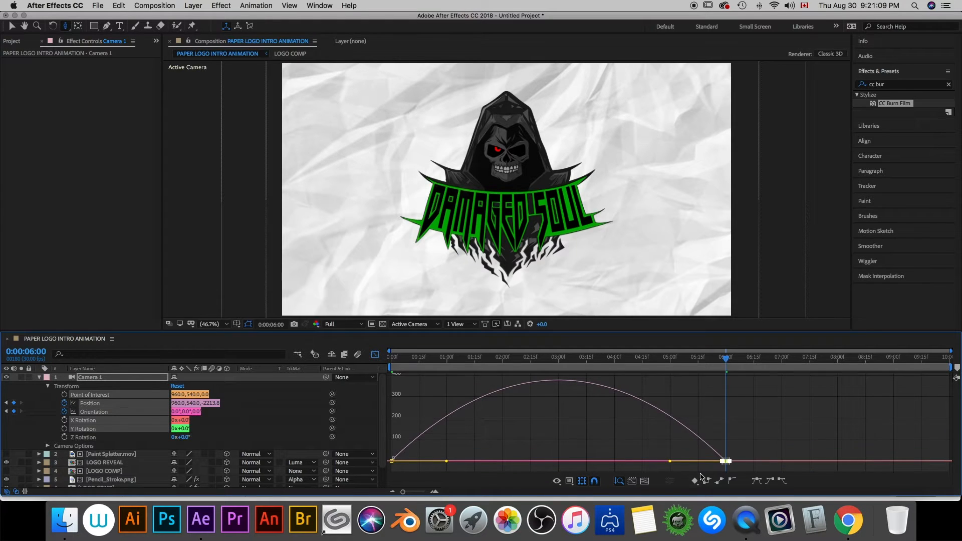
{"action": "left_click_drag", "start_coordinate": [669, 460], "coordinate": [542, 464]}
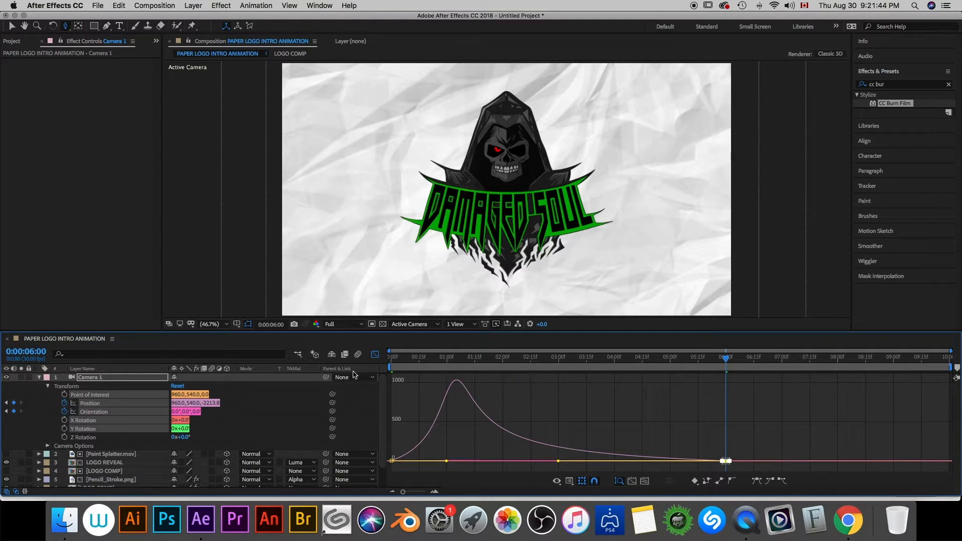
{"action": "left_click", "coordinate": [375, 355]}
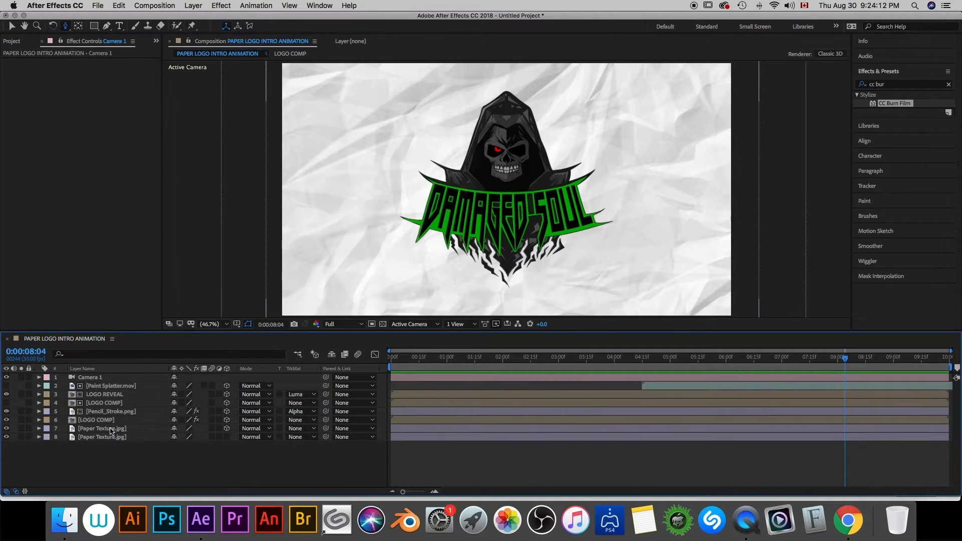
- Add an elliptical mask filling the upper Paper Texture.jpg layer with the Ellipse Tool
{"action": "left_click", "coordinate": [111, 430]}
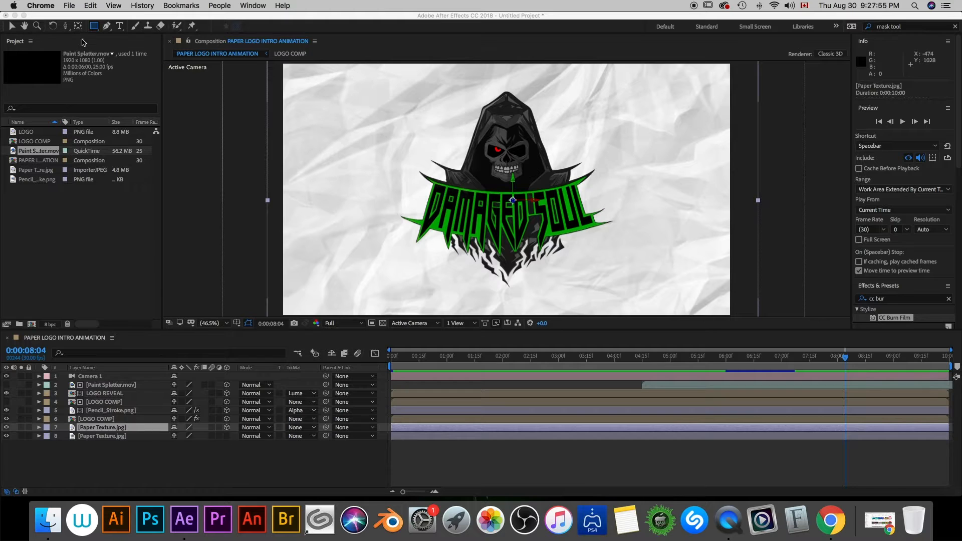
{"action": "left_click", "coordinate": [93, 29]}
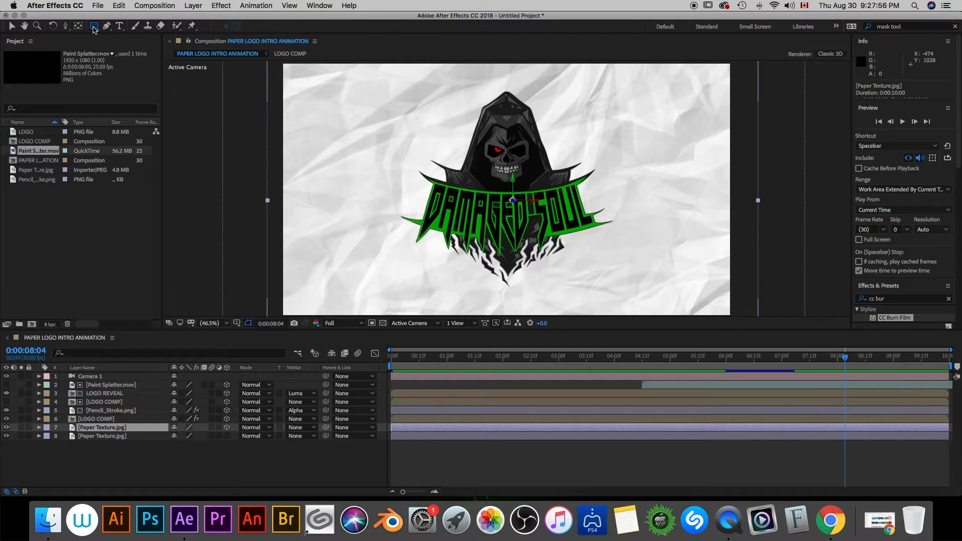
{"action": "left_click", "coordinate": [95, 28]}
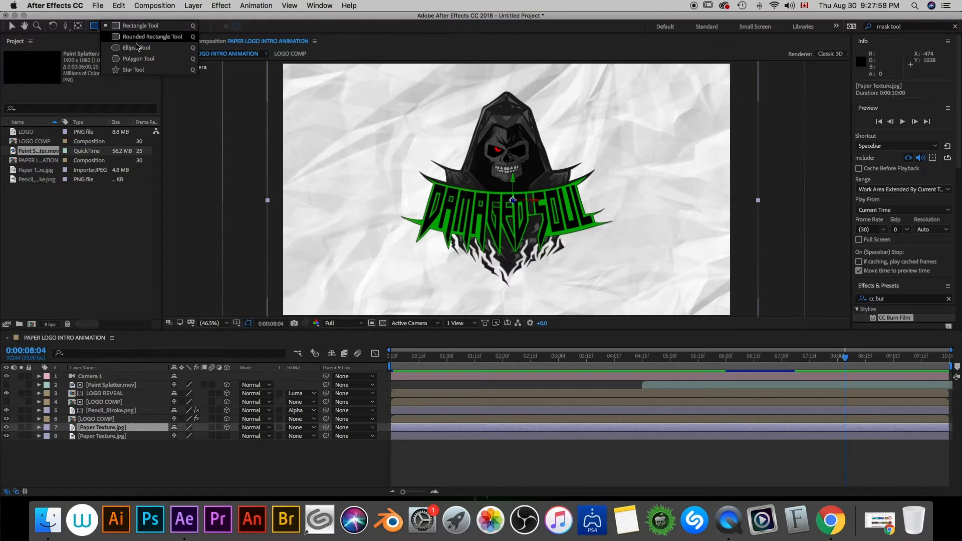
{"action": "left_click", "coordinate": [136, 47]}
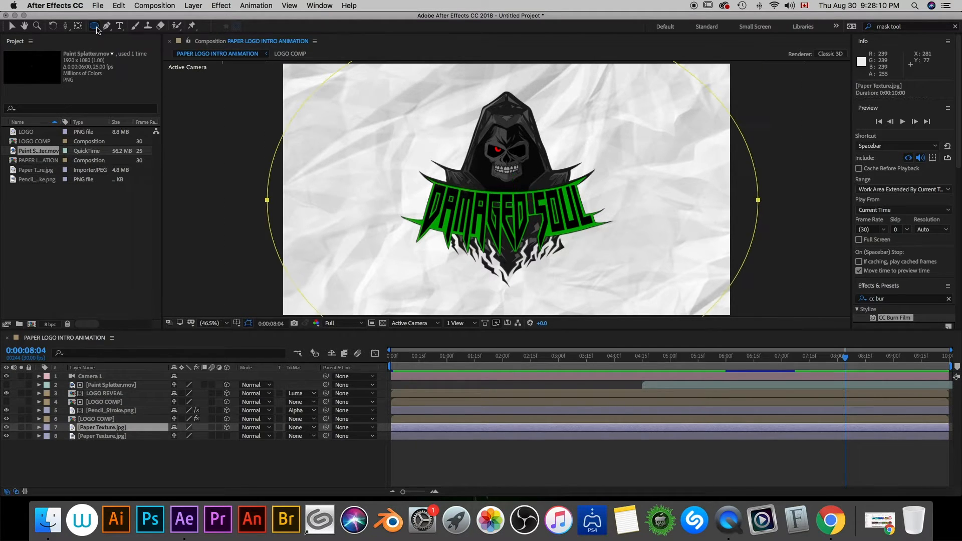
- Set the Mask Feather of the upper Paper Texture.jpg layer's elliptical mask to 153 pixels
{"action": "left_click", "coordinate": [39, 427]}
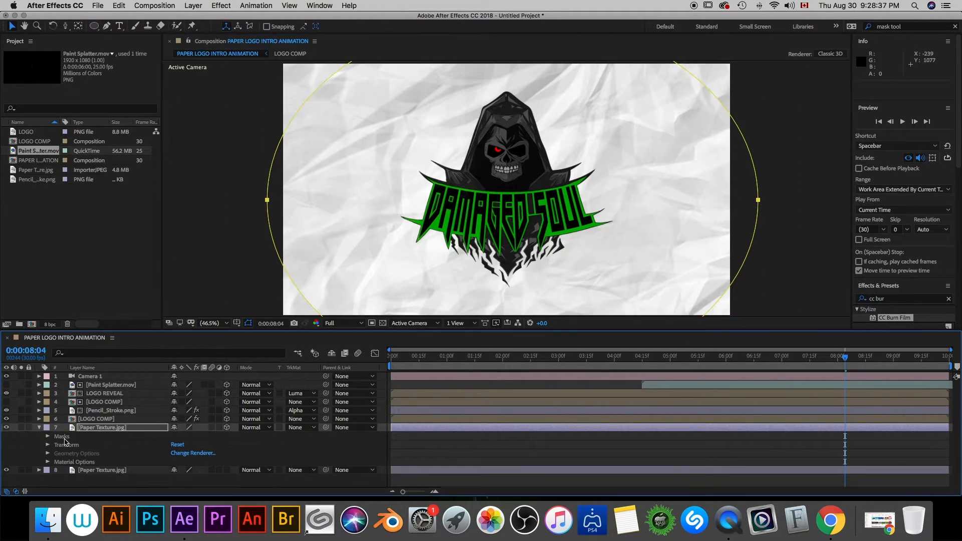
{"action": "key", "text": "f"}
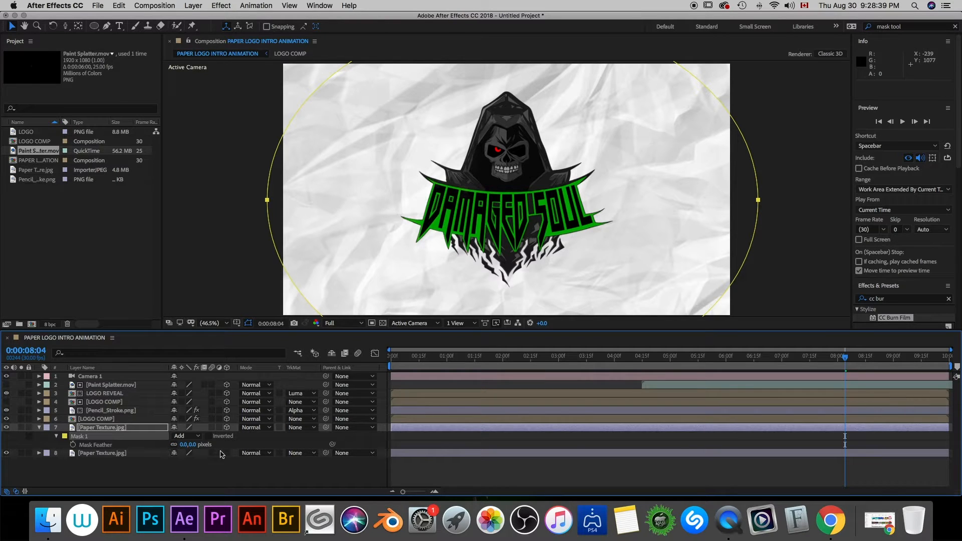
{"action": "mouse_move", "coordinate": [185, 444]}
{"action": "left_mouse_down"}
{"action": "mouse_move", "coordinate": [259, 451]}
{"action": "mouse_move", "coordinate": [202, 444]}
{"action": "left_mouse_up"}
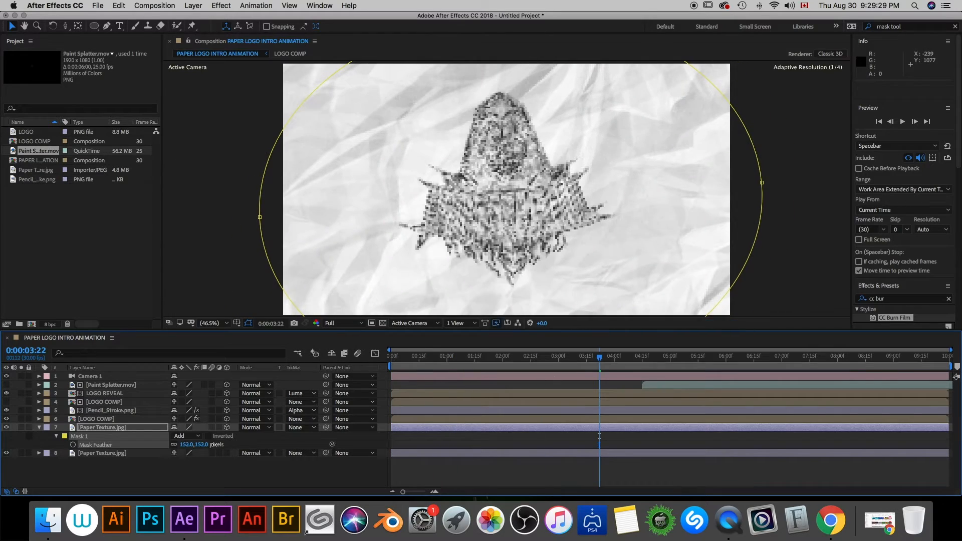
- Preview the animation from 0:00:04:19 and examine the coloured logo and paper both up close and at full frame
{"action": "mouse_move", "coordinate": [646, 364]}
{"action": "left_mouse_down"}
{"action": "mouse_move", "coordinate": [591, 364]}
{"action": "mouse_move", "coordinate": [652, 364]}
{"action": "left_mouse_up"}
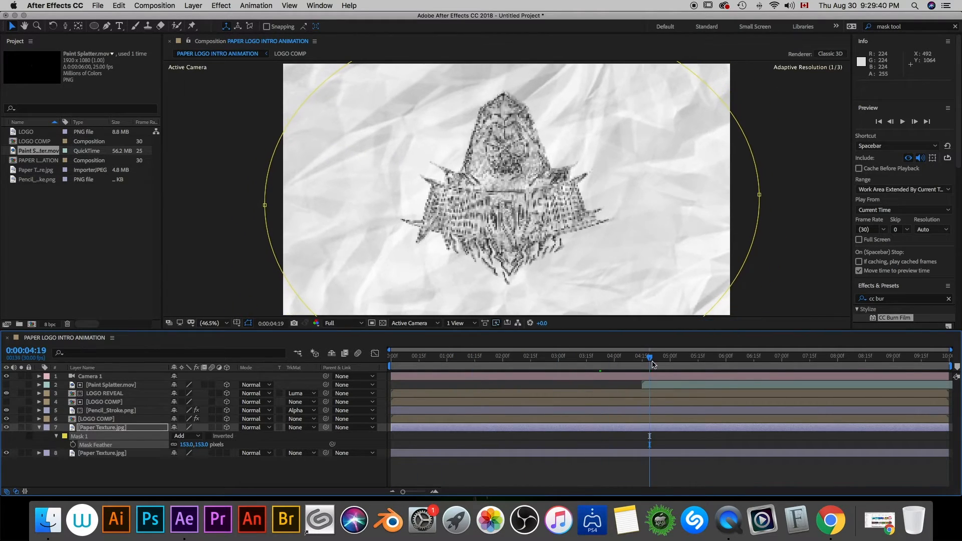
{"action": "key", "text": "space"}
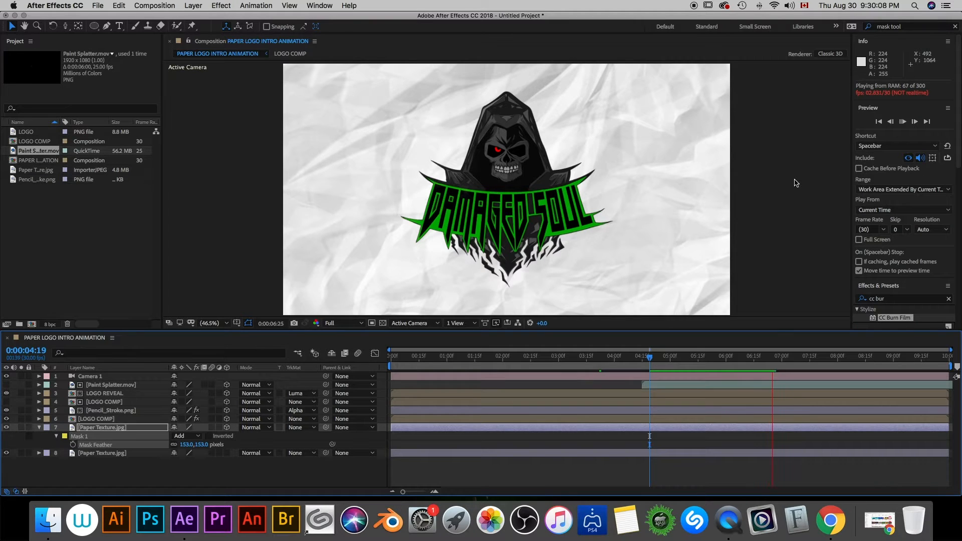
{"action": "scroll", "coordinate": [794, 181], "scroll_direction": "down", "scroll_amount": 2}
{"action": "scroll", "coordinate": [630, 188], "scroll_direction": "up", "scroll_amount": 2}
{"action": "scroll", "coordinate": [642, 191], "scroll_direction": "up", "scroll_amount": 1}
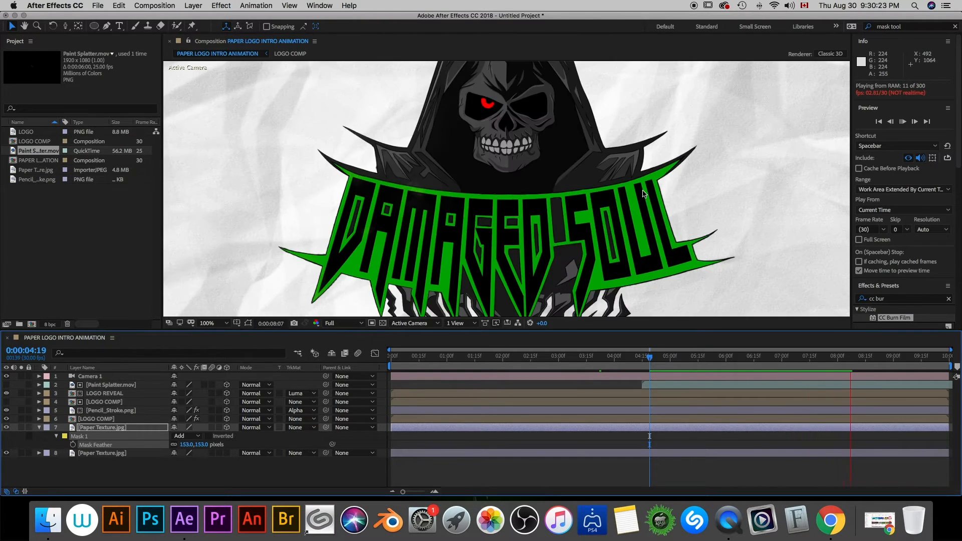
{"action": "scroll", "coordinate": [642, 194], "scroll_direction": "down", "scroll_amount": 1}
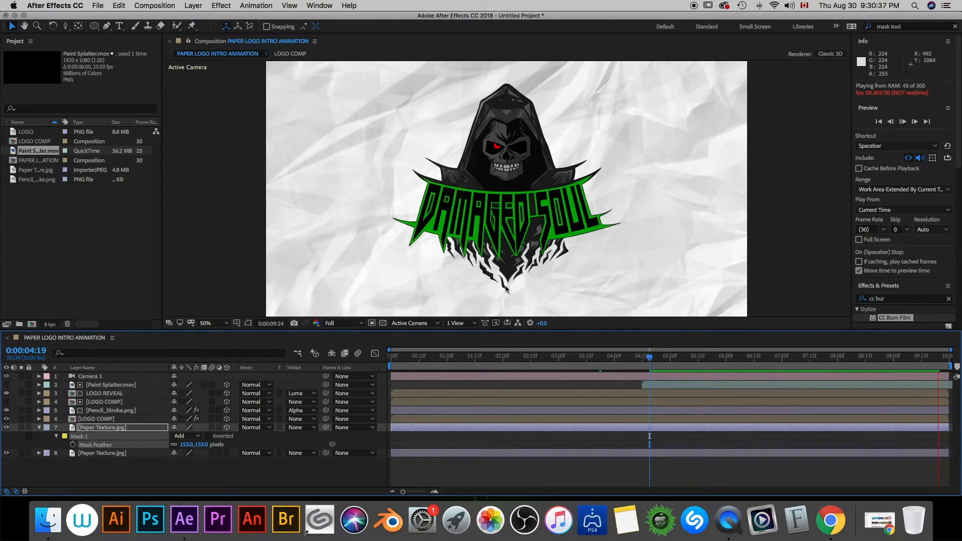